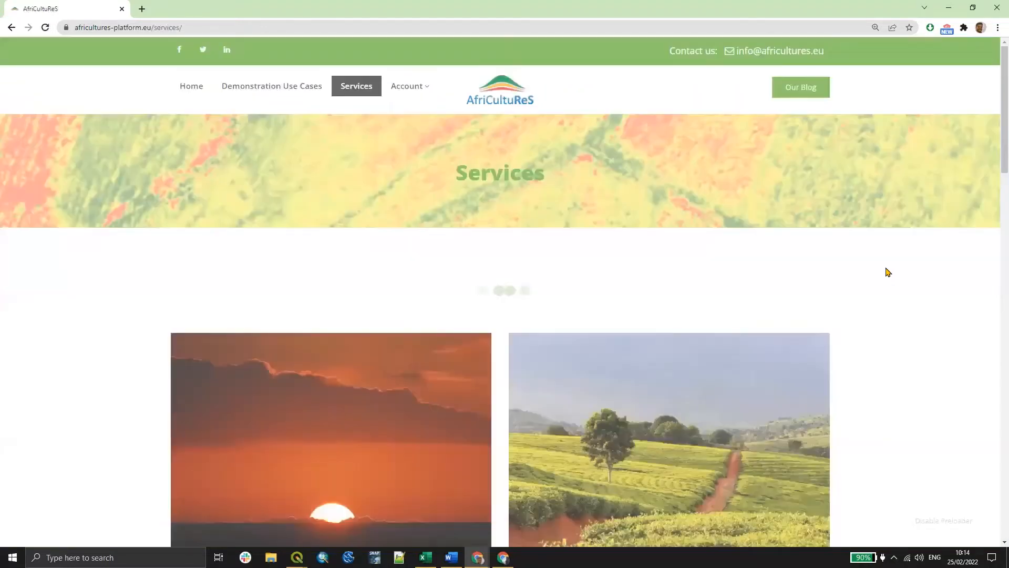
- Scroll through the services list and open the AfriCultuReS - S7: WEATHER SERVICE page
scroll(906, 277, down, 4)
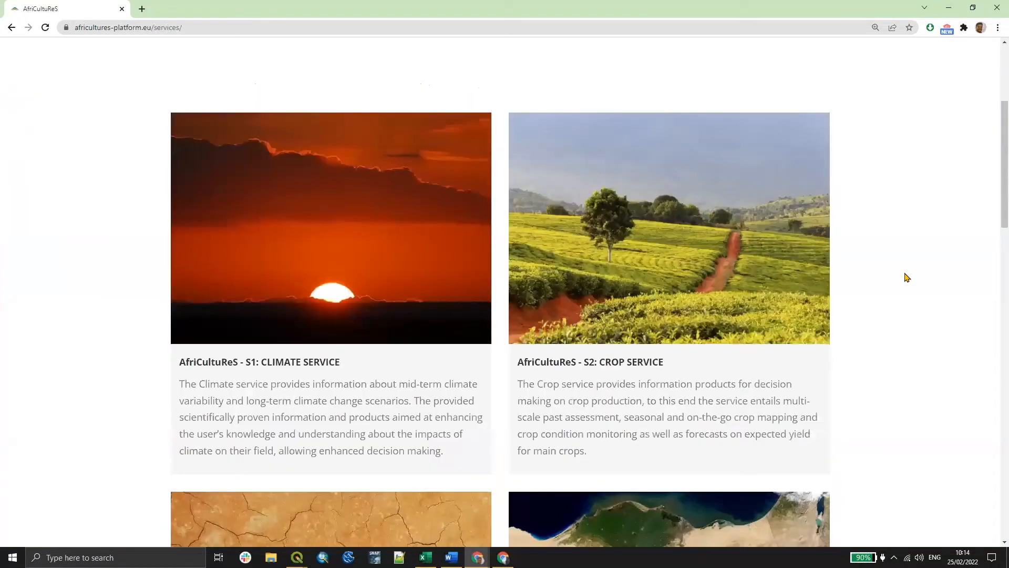
scroll(925, 273, up, 4)
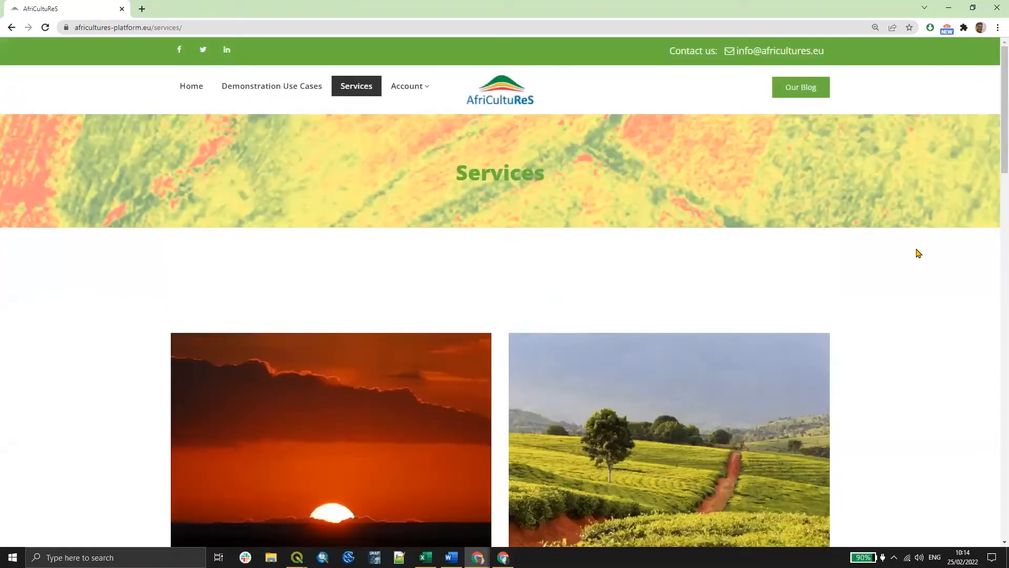
scroll(913, 169, down, 4)
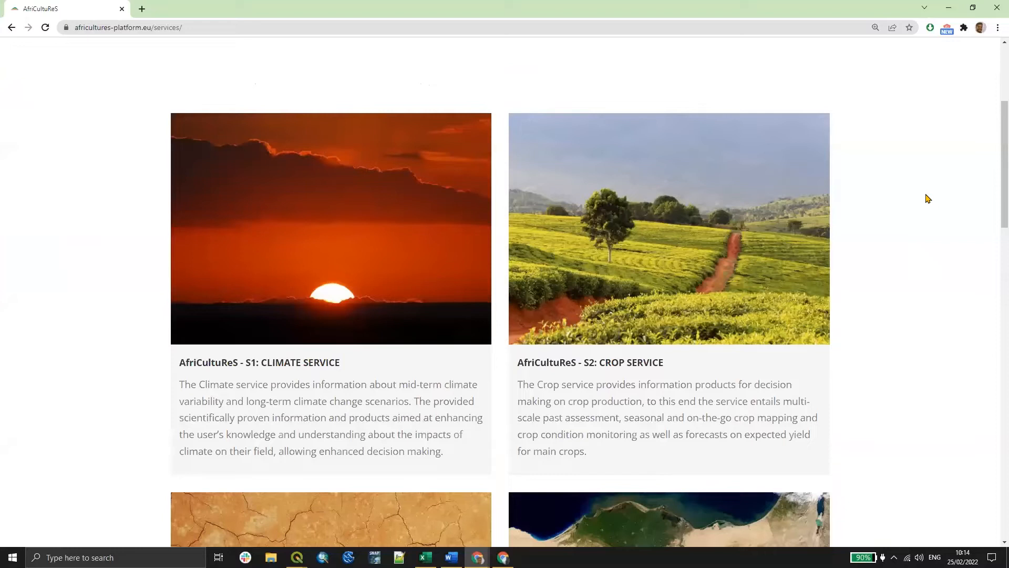
scroll(928, 198, down, 4)
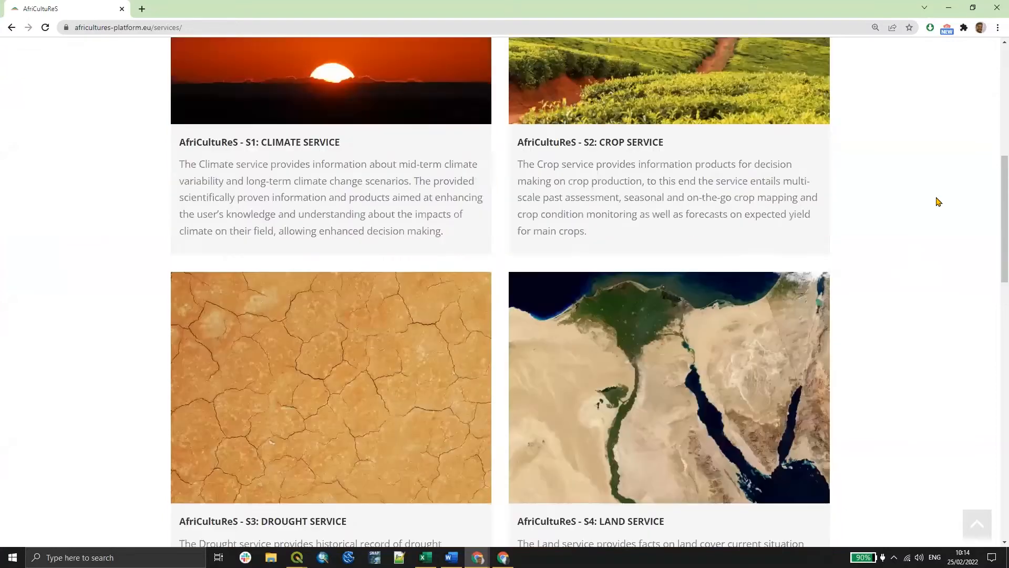
scroll(940, 202, down, 6)
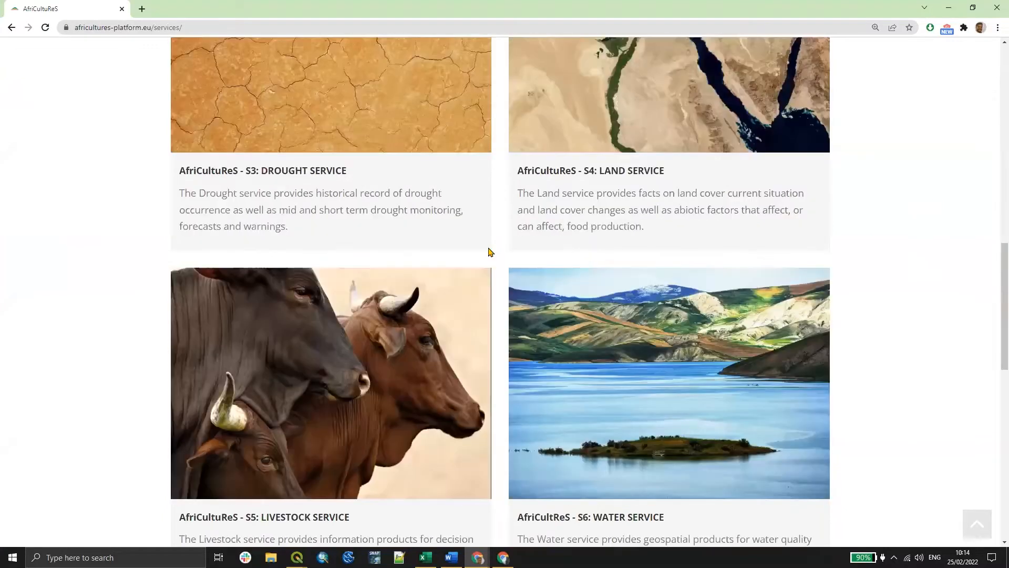
scroll(343, 243, down, 5)
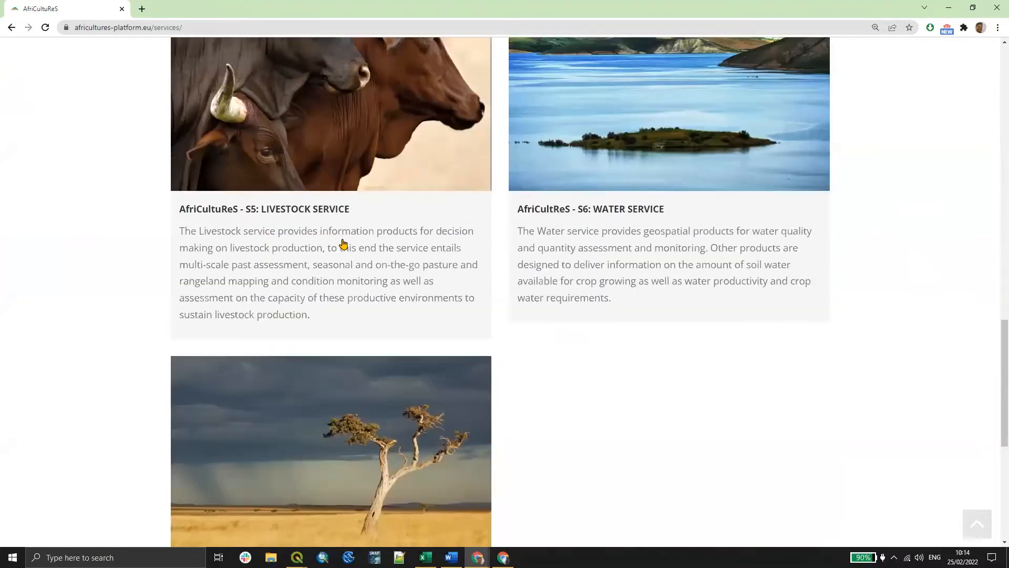
scroll(343, 243, down, 4)
click(368, 243)
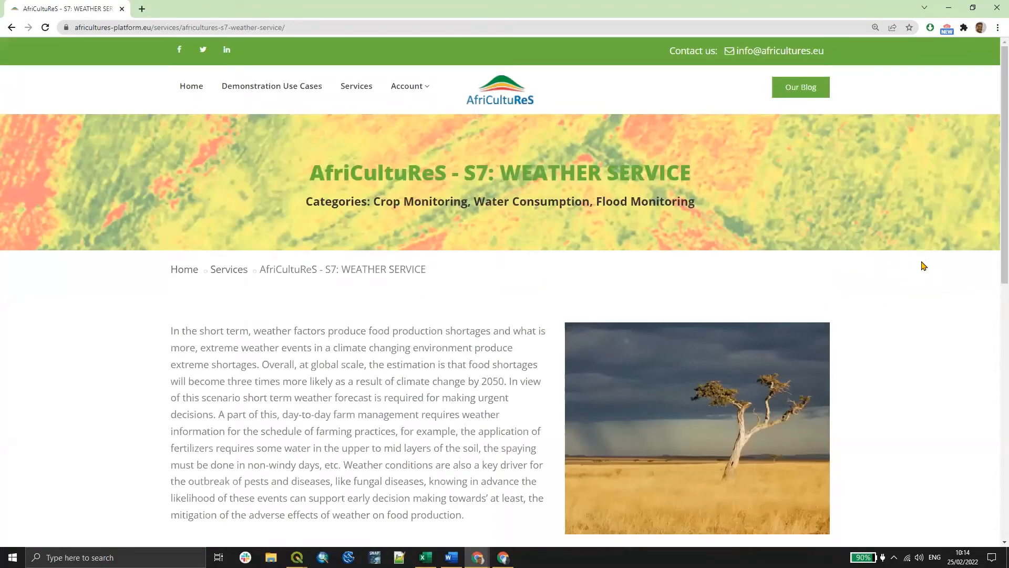
- Scroll down the weather service page and open the S7-P01: Weather Forecast product page
scroll(925, 268, down, 2)
scroll(933, 271, down, 4)
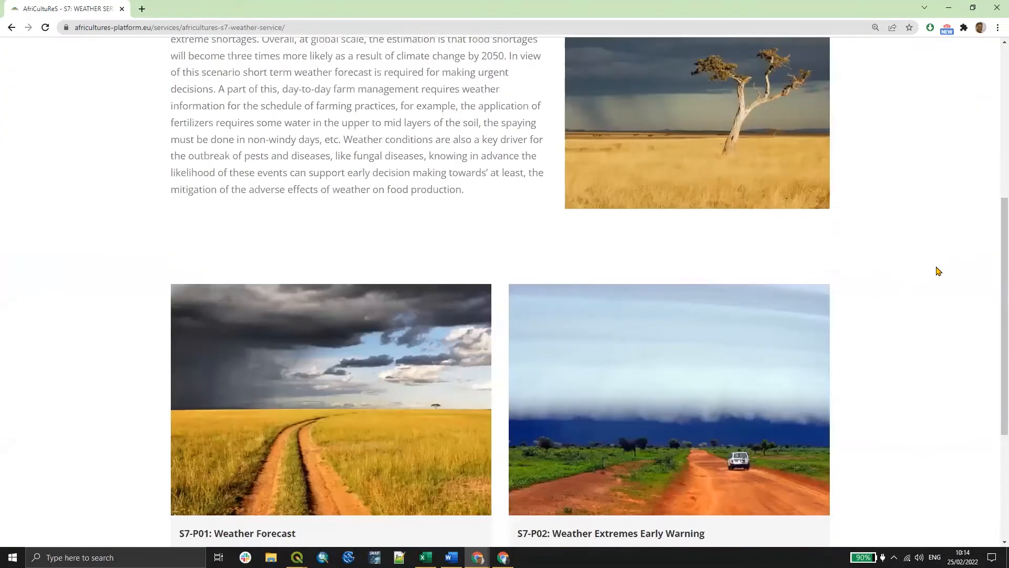
scroll(938, 271, down, 2)
scroll(938, 271, up, 6)
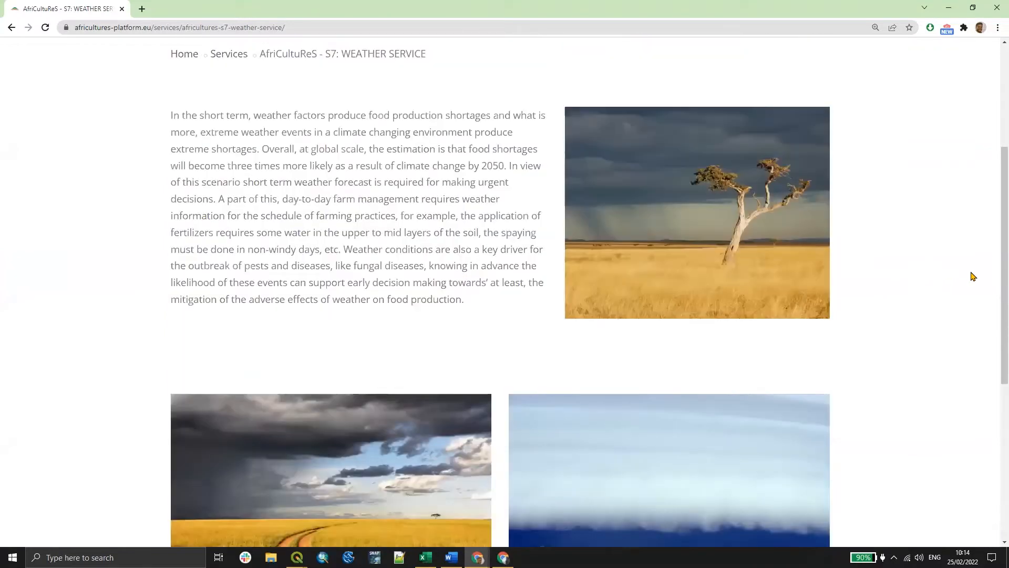
scroll(995, 237, down, 2)
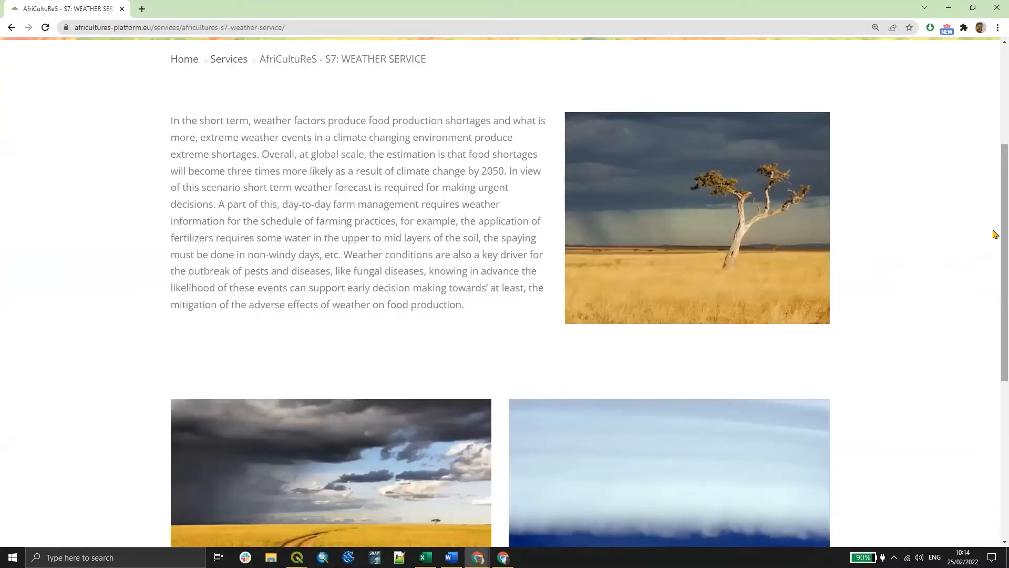
scroll(521, 171, up, 2)
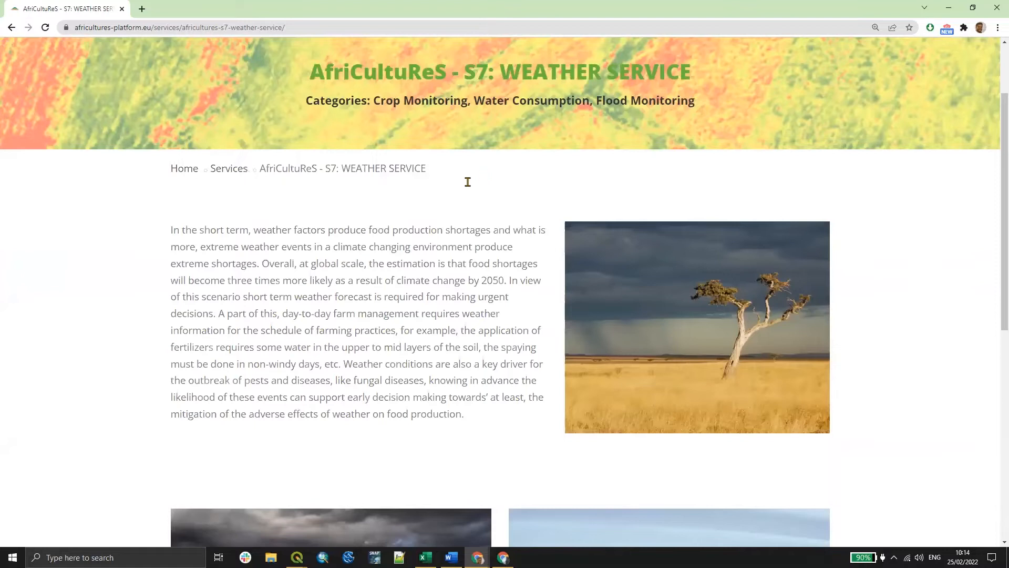
scroll(481, 178, up, 2)
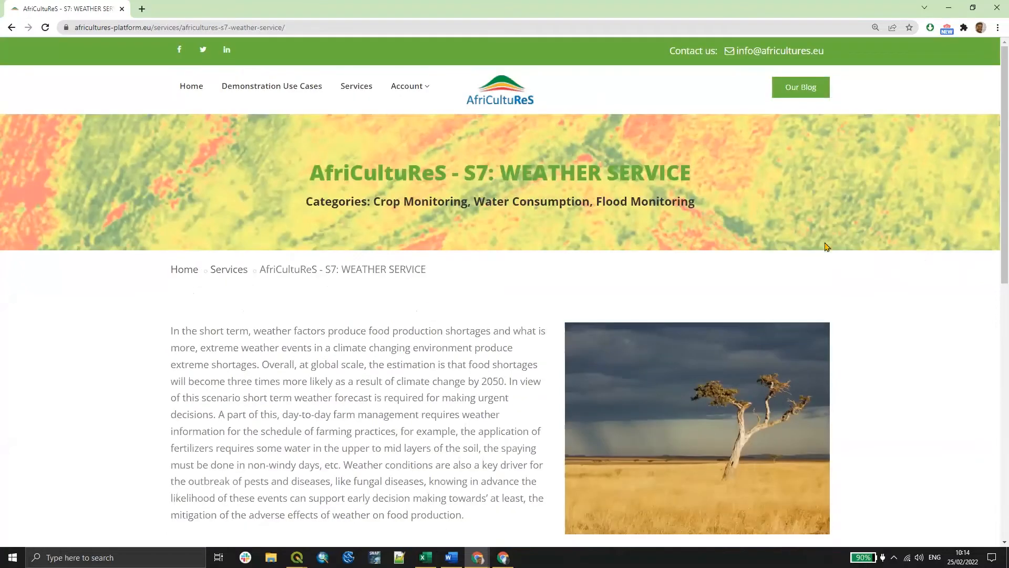
scroll(900, 244, down, 1)
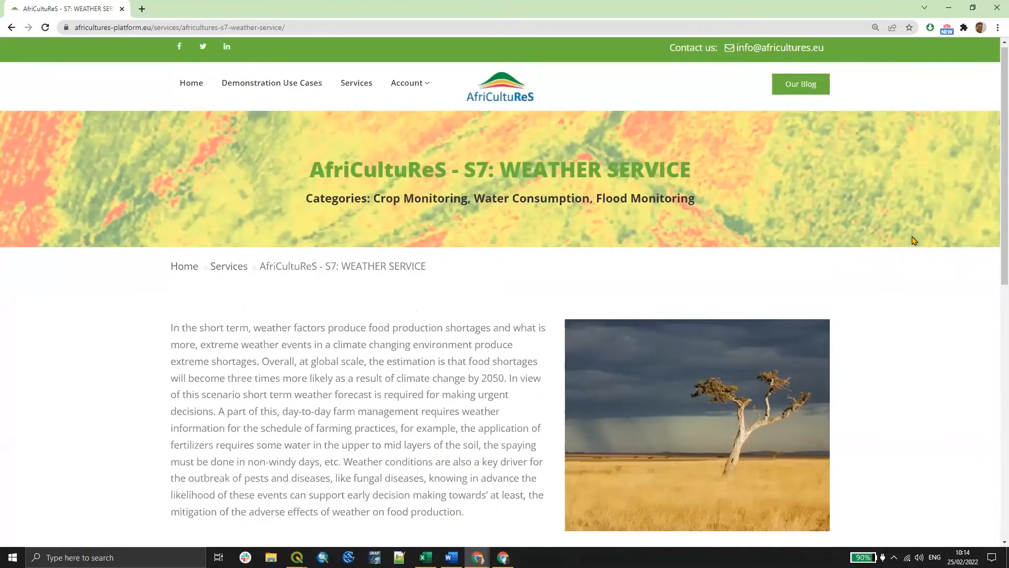
scroll(914, 238, down, 2)
scroll(913, 232, down, 4)
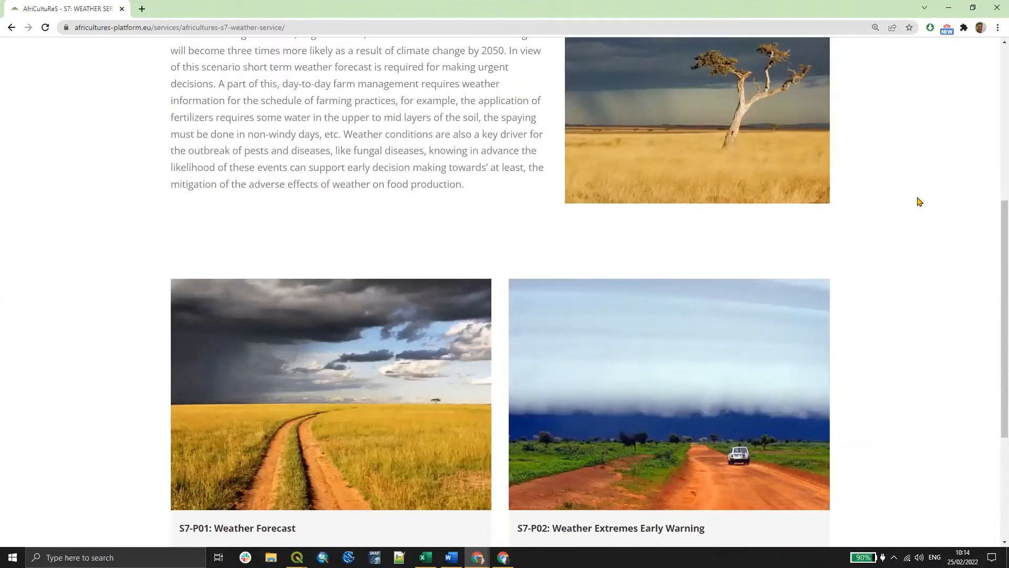
scroll(428, 265, down, 2)
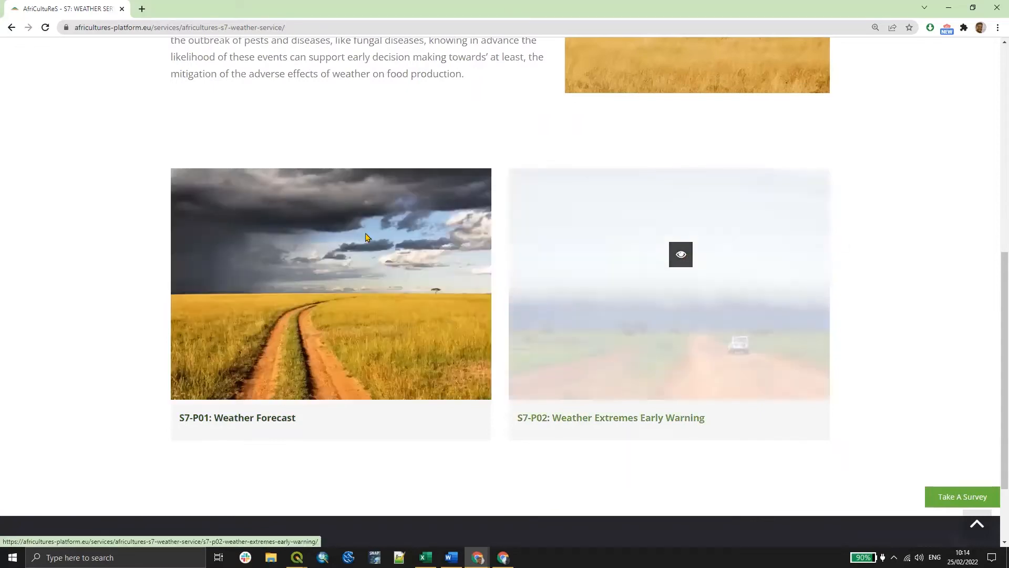
click(343, 276)
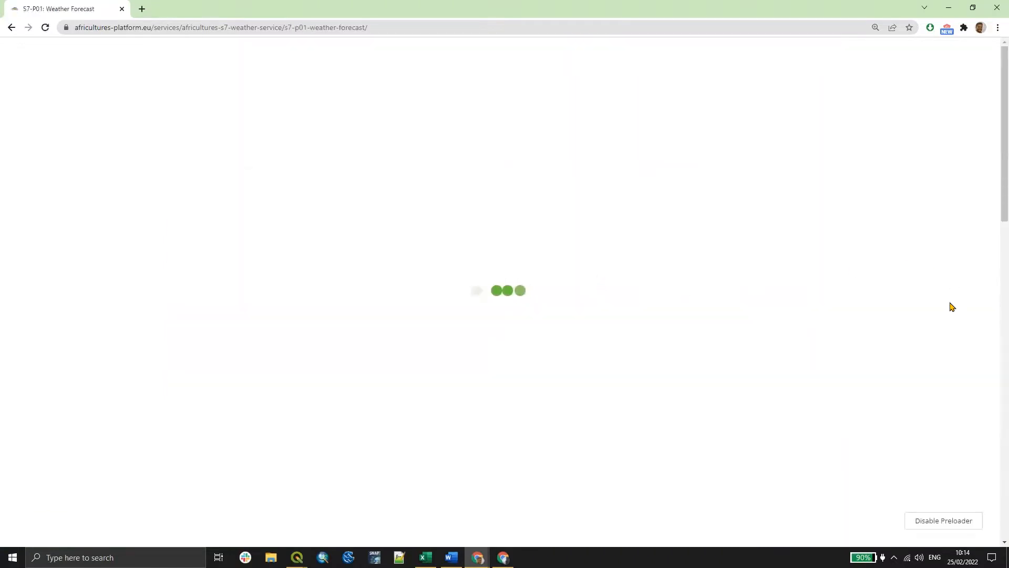
- Read the Weather Forecast product description and its list of layers
scroll(917, 301, down, 6)
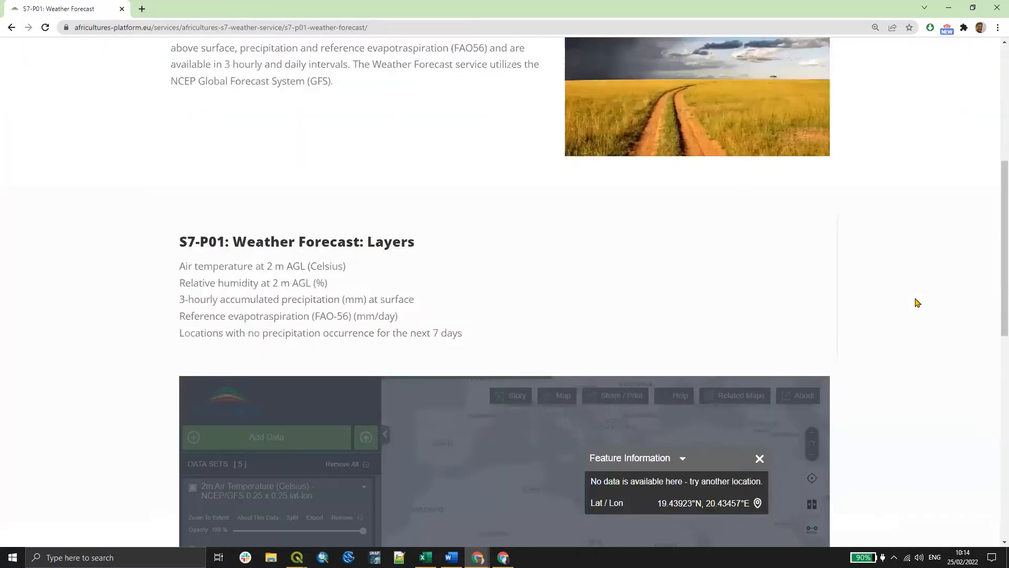
scroll(786, 300, up, 4)
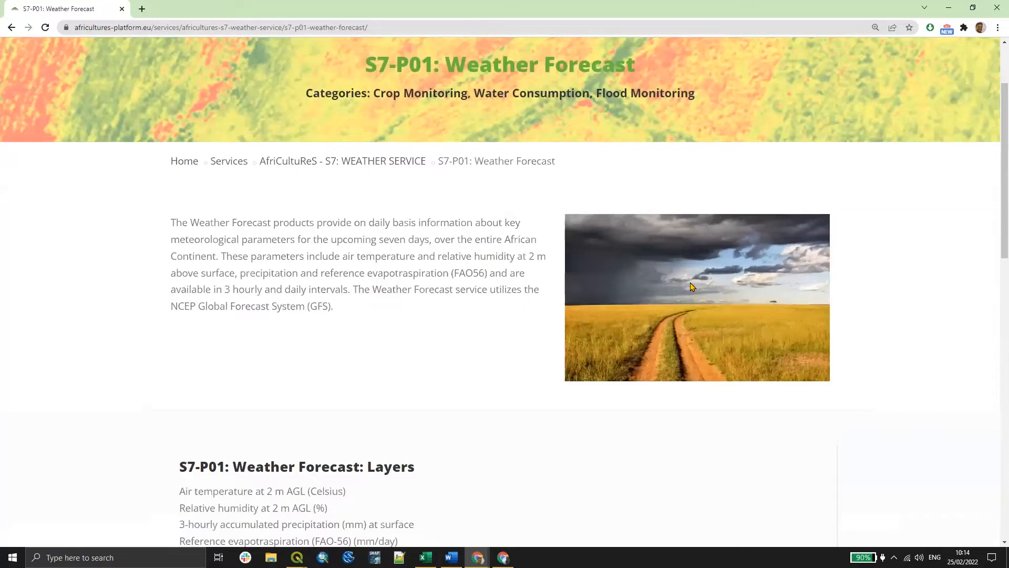
scroll(259, 225, up, 1)
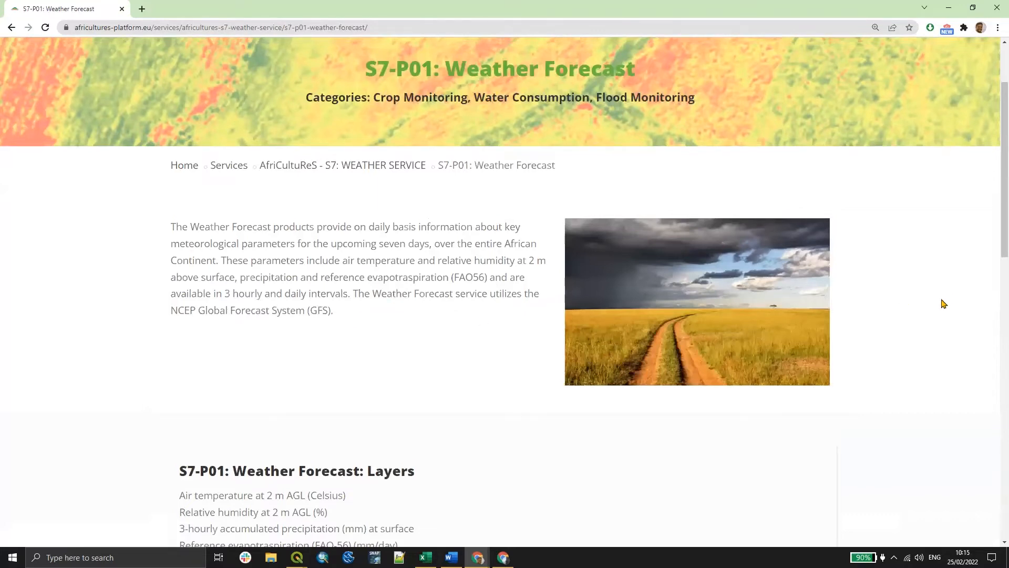
scroll(532, 516, down, 1)
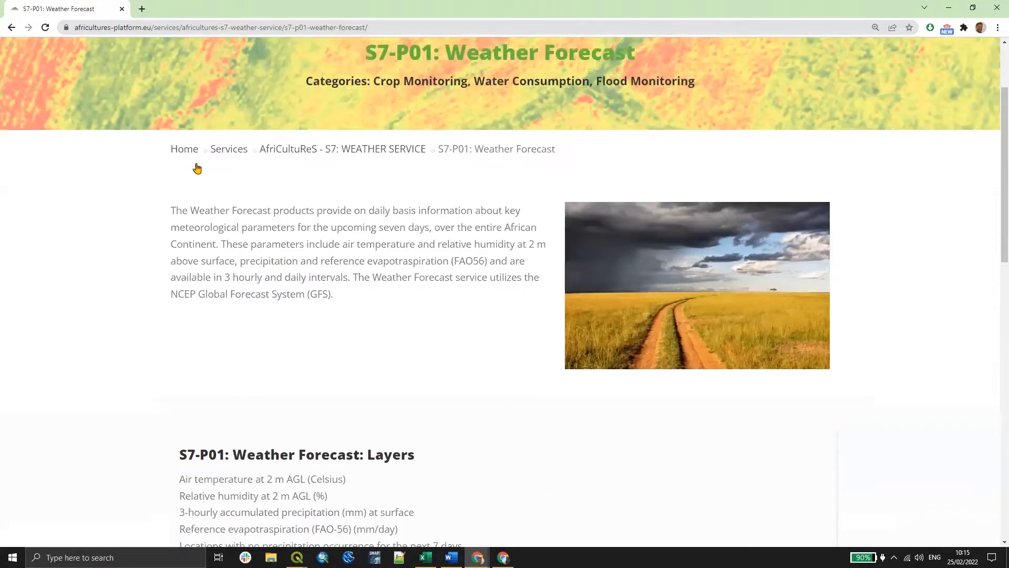
scroll(197, 168, down, 2)
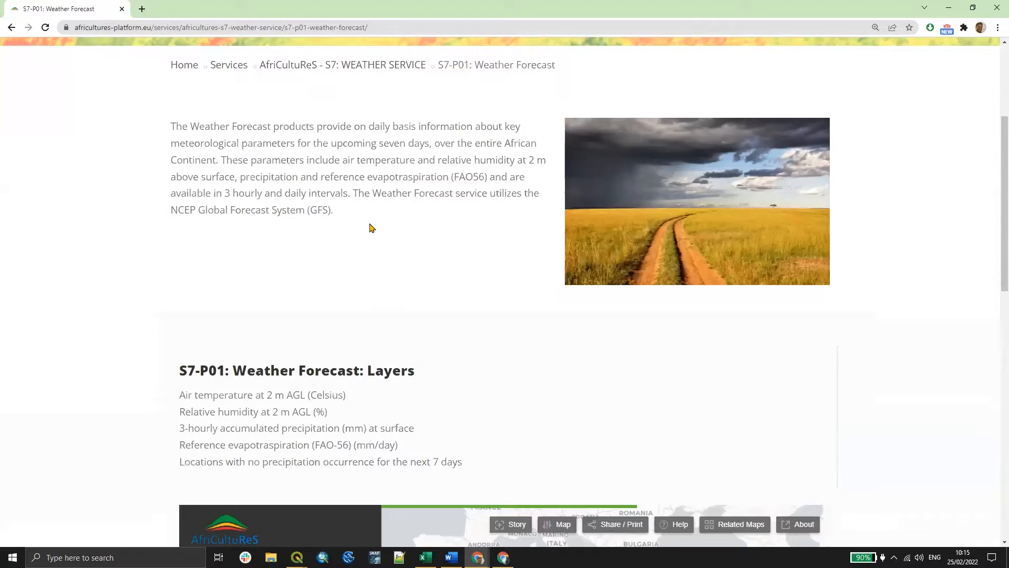
scroll(451, 346, down, 5)
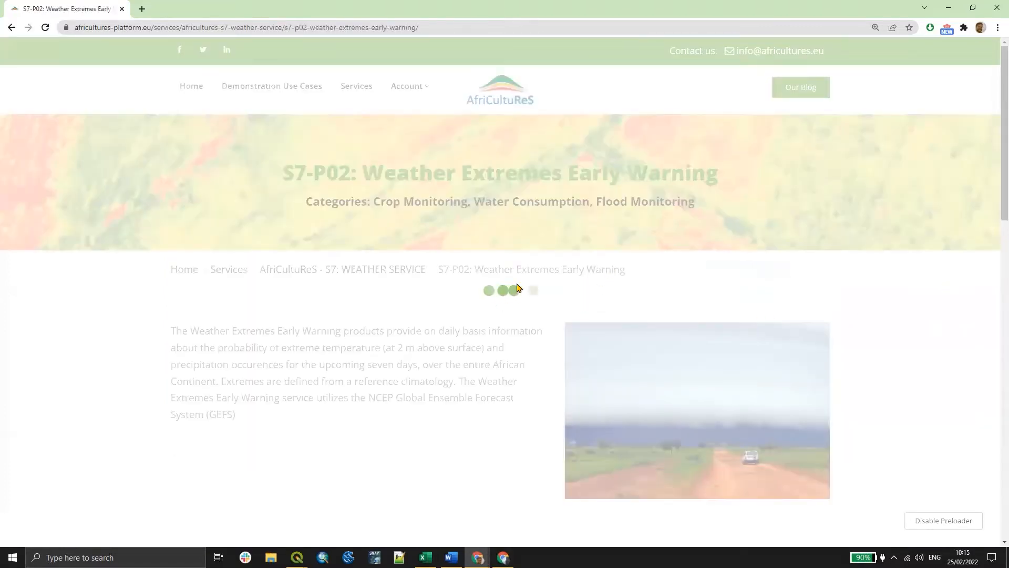
- Scroll through the S7-P02: Weather Extremes Early Warning page down to its embedded map
scroll(615, 305, down, 6)
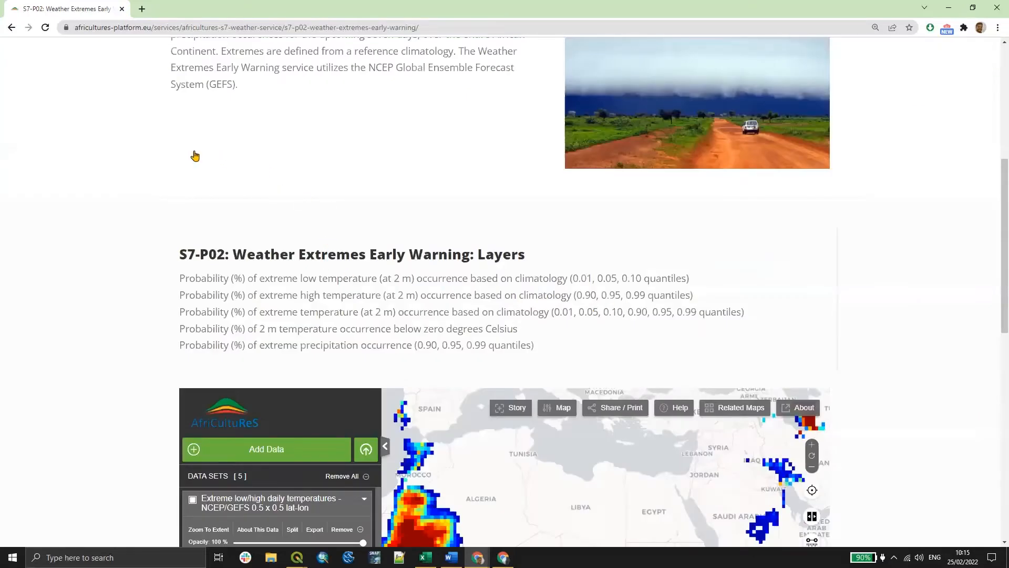
scroll(243, 154, down, 6)
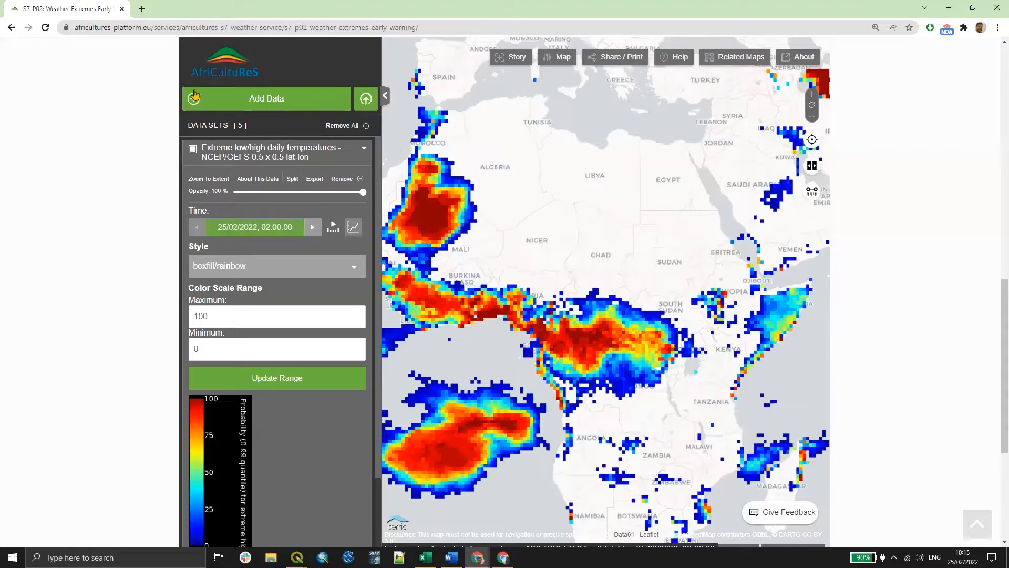
scroll(404, 167, up, 4)
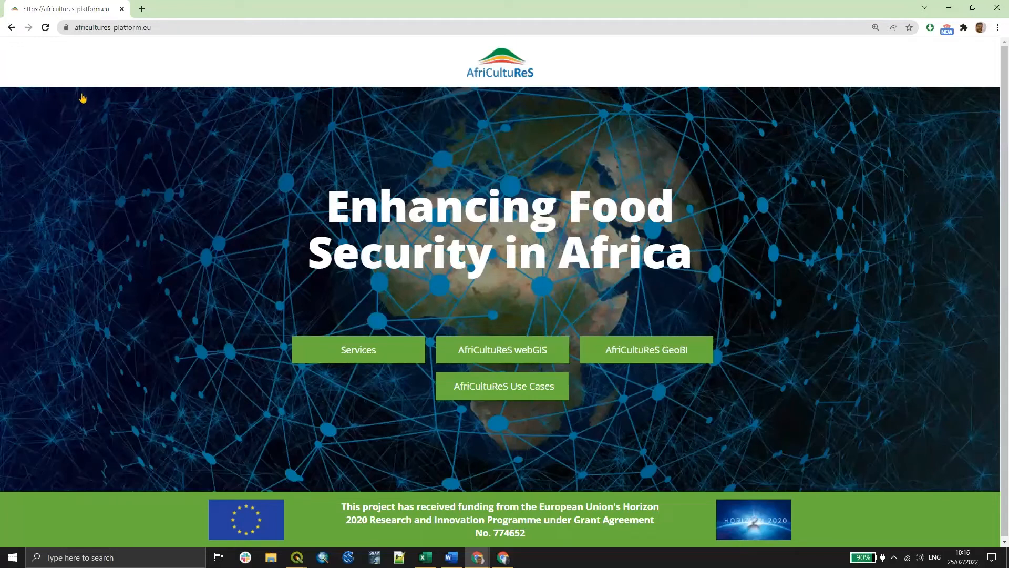
- Open the AfriCultuReS webGIS from the home page and collapse the Administrative Divisions group in the data catalogue
click(502, 350)
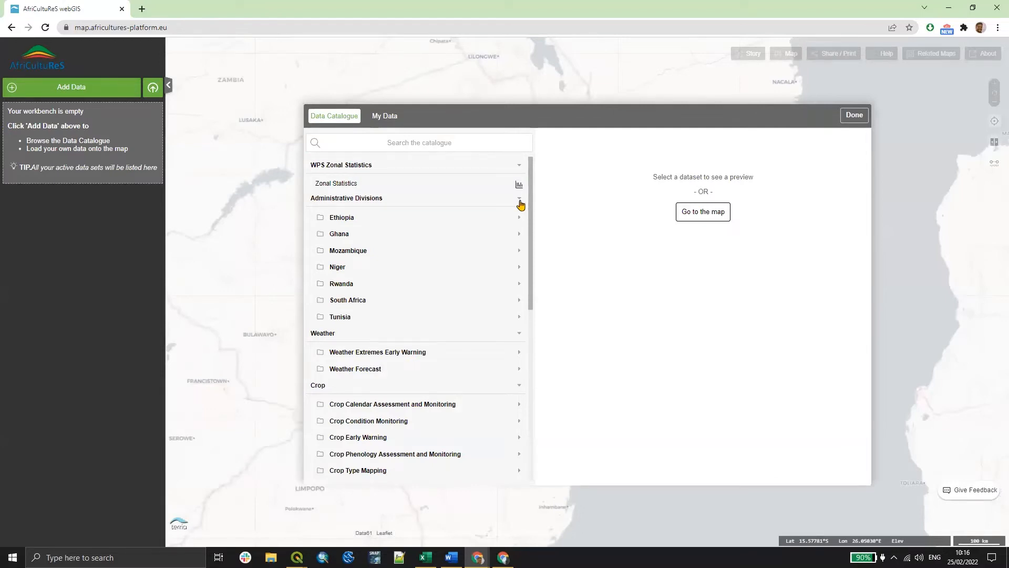
click(520, 204)
click(519, 272)
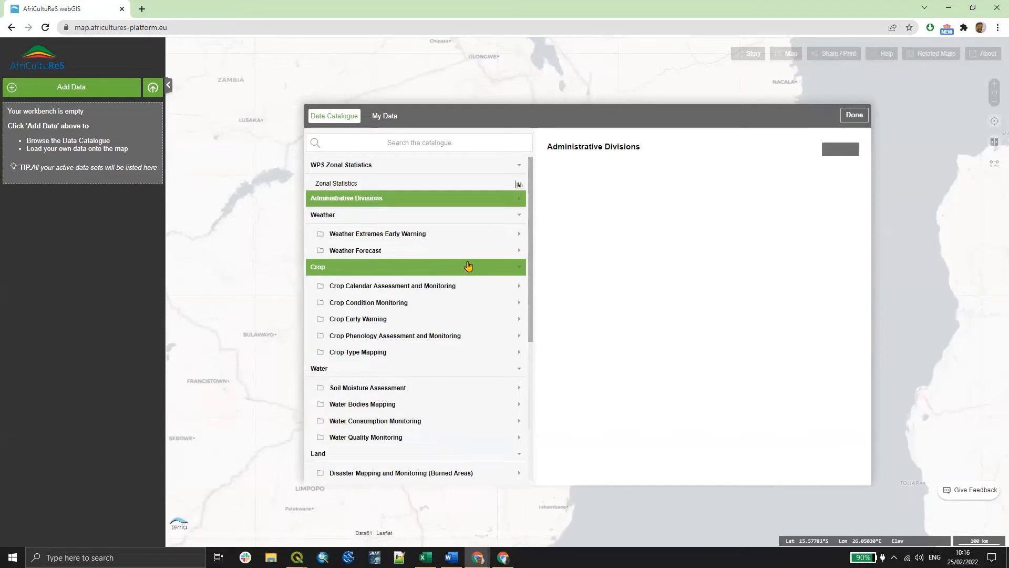
- Browse the data catalogue categories from Crop down to Climate and High Resolution Crop Monitoring
click(444, 304)
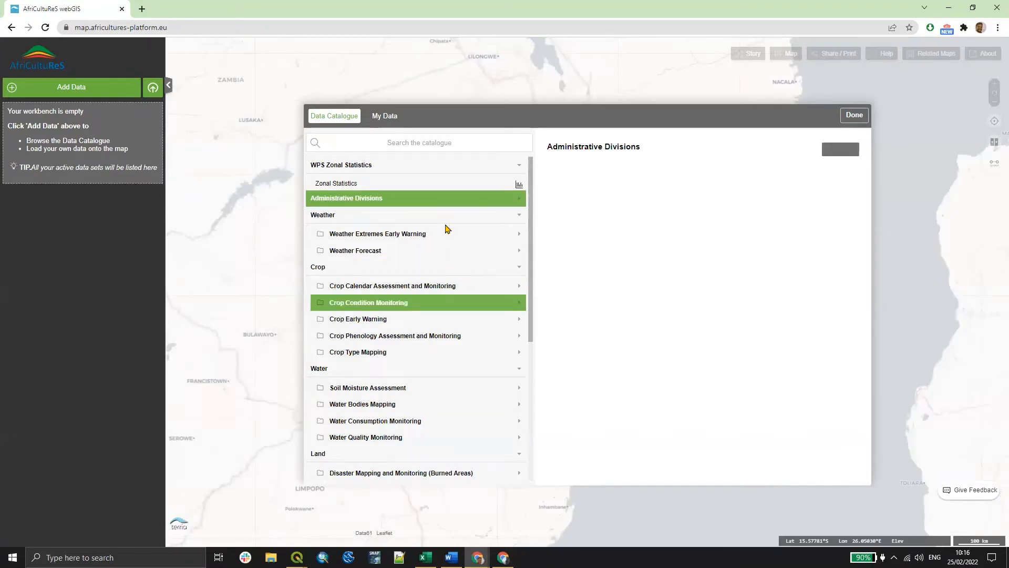
scroll(451, 330, down, 1)
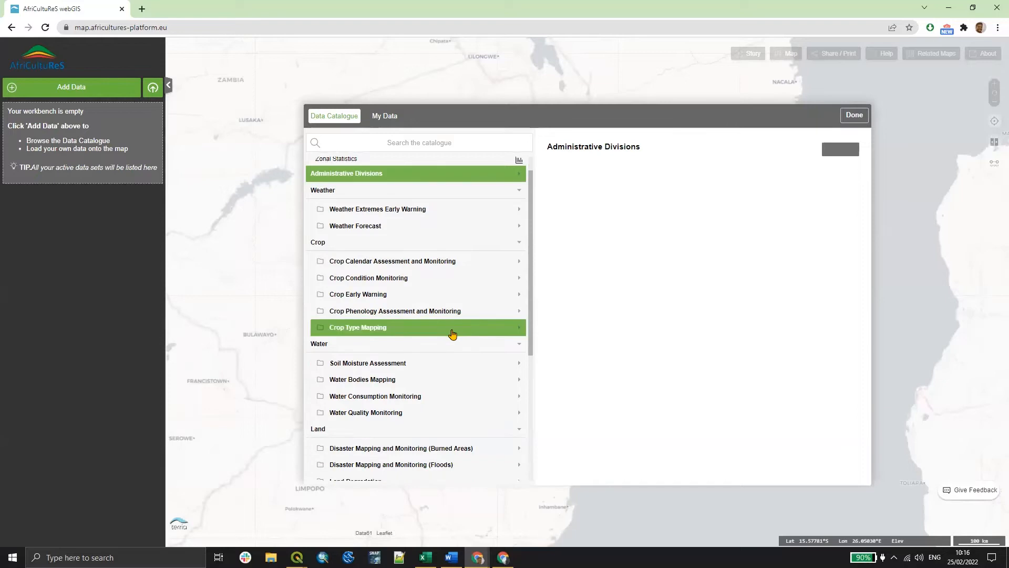
scroll(467, 326, down, 3)
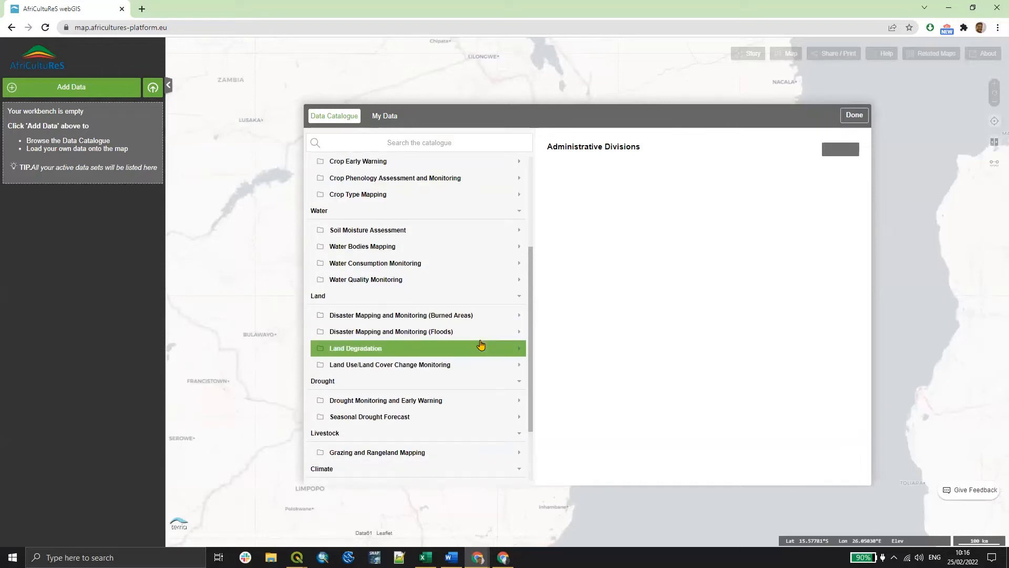
scroll(471, 352, down, 2)
scroll(478, 410, down, 1)
scroll(473, 415, up, 1)
scroll(468, 402, down, 1)
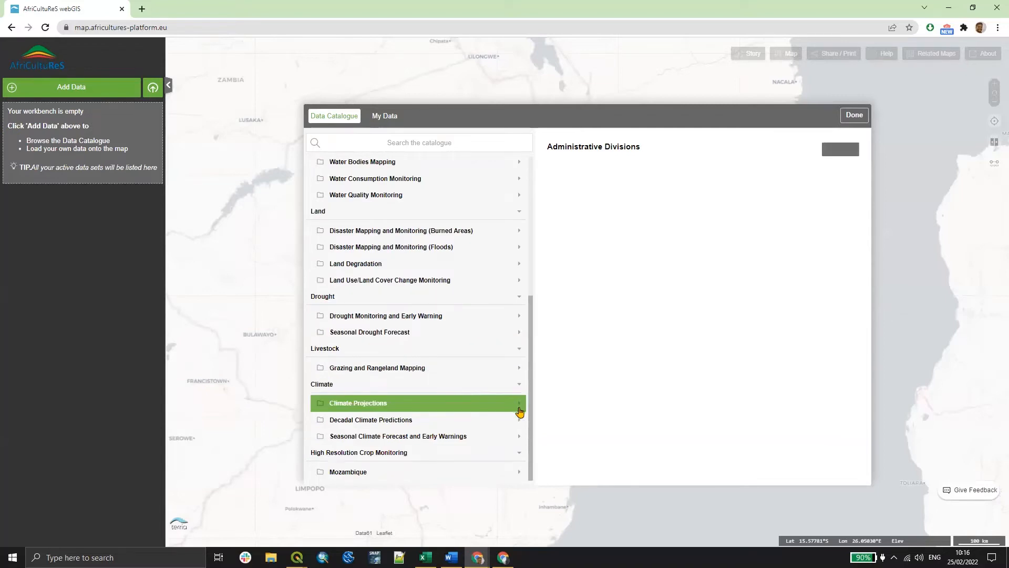
scroll(491, 395, up, 1)
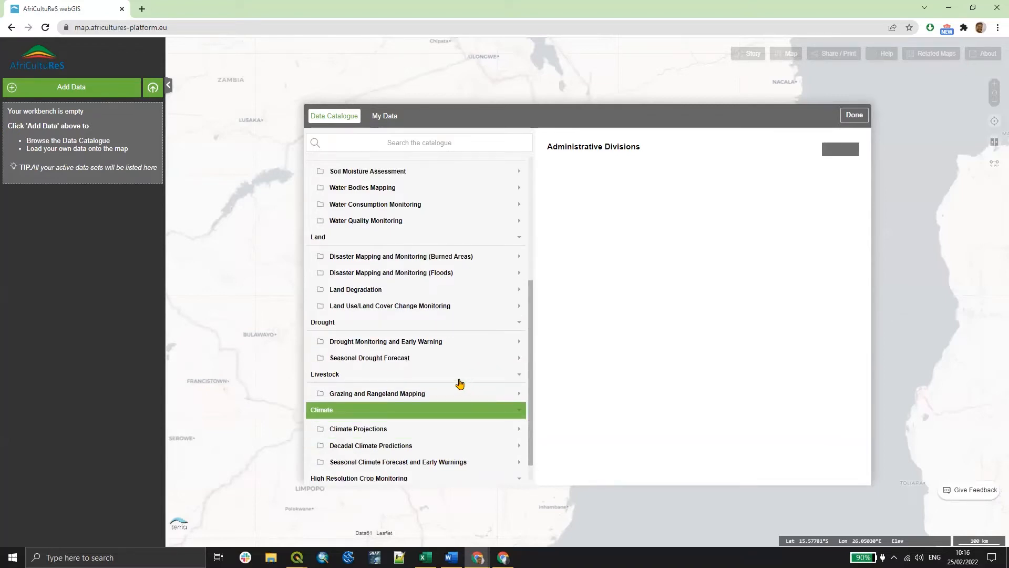
scroll(457, 381, up, 3)
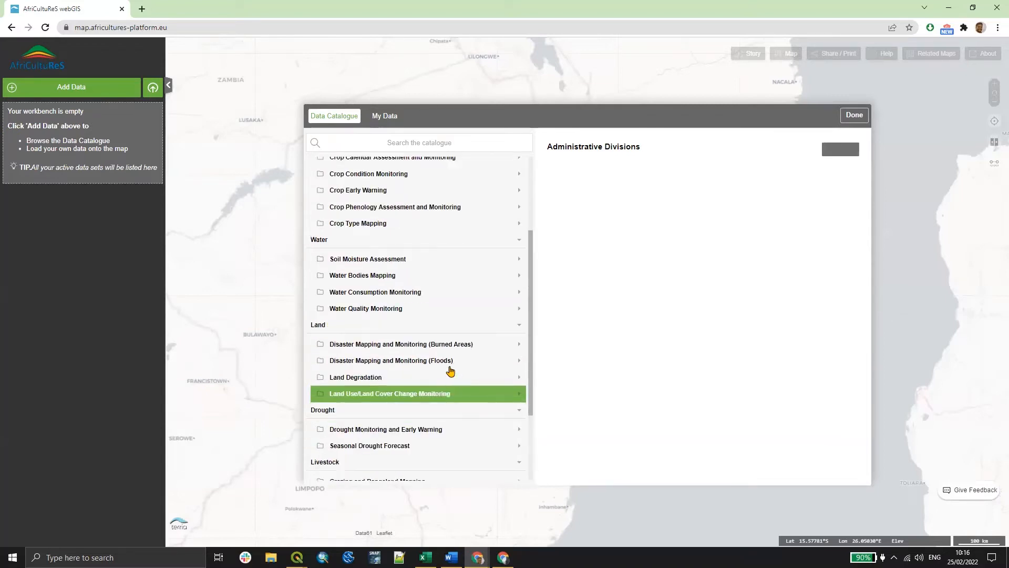
- Expand the Weather Forecast folder and add the 2m Air Temperature (Celsius) - NCEP/GFS 0.25 x 0.25 lat-lon layer to the map
scroll(509, 246, up, 4)
click(510, 251)
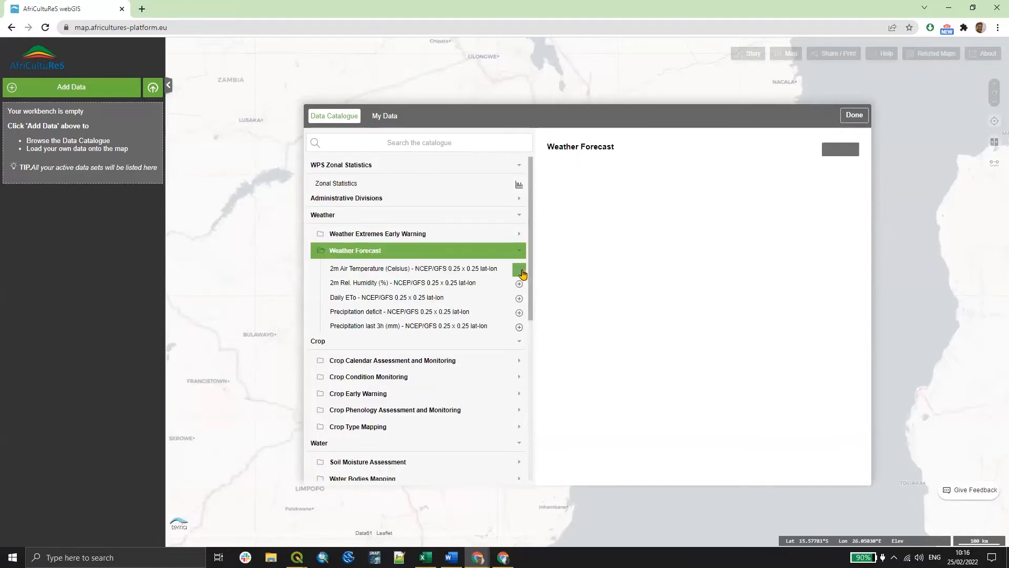
click(520, 270)
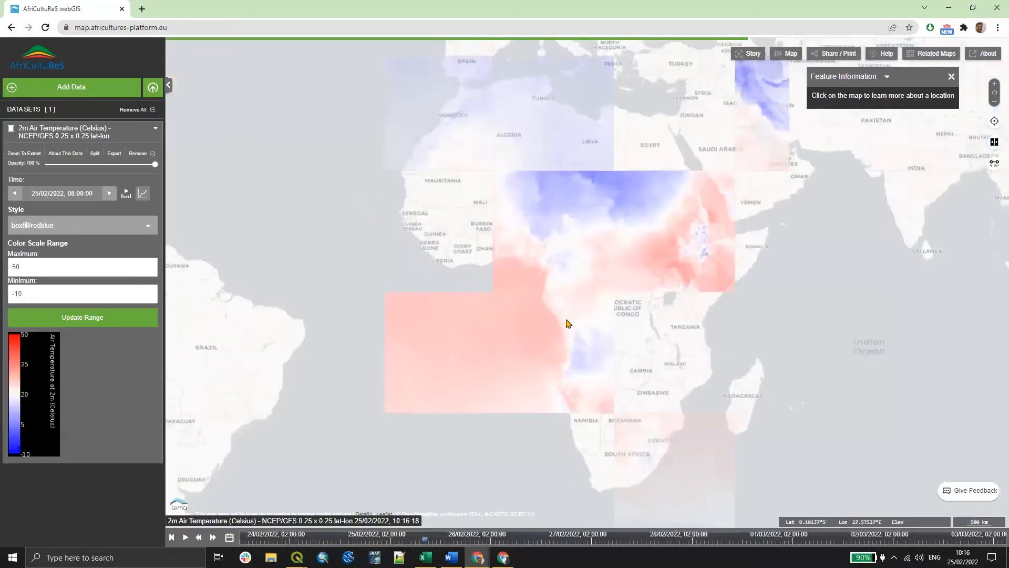
- Lower the 2m Air Temperature layer's opacity to about 46%
scroll(516, 259, up, 2)
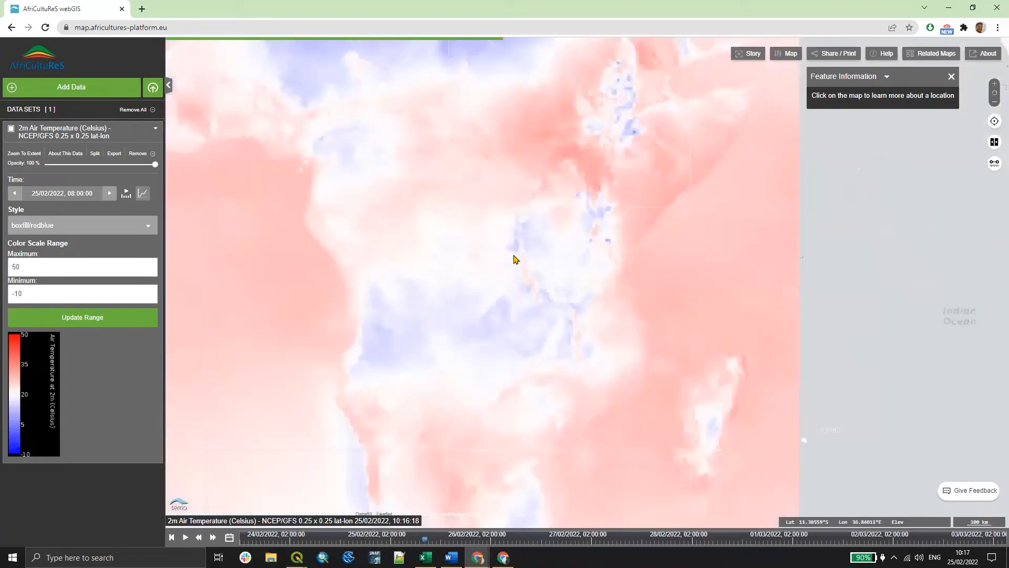
scroll(455, 288, down, 2)
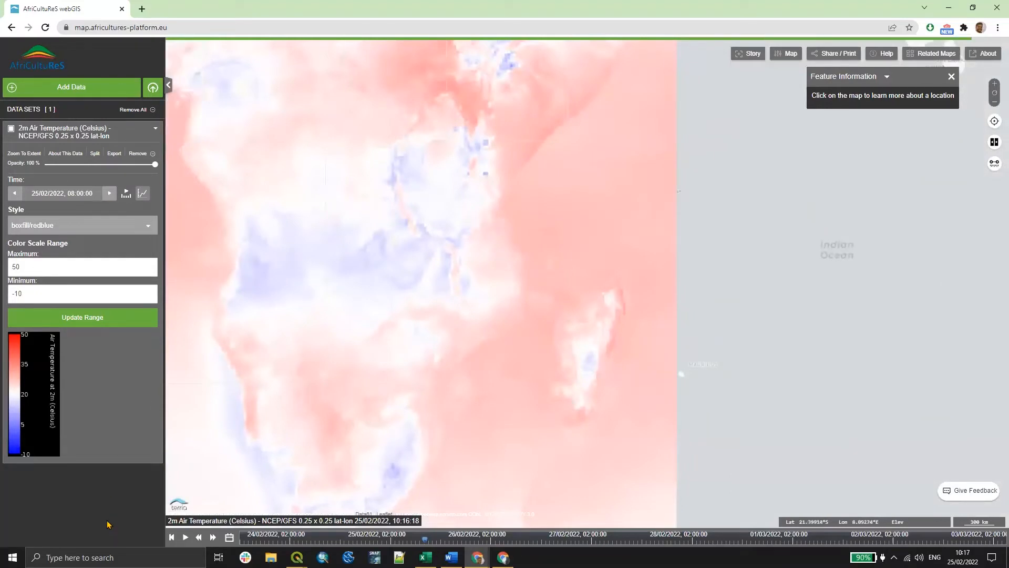
key(ctrl+plus)
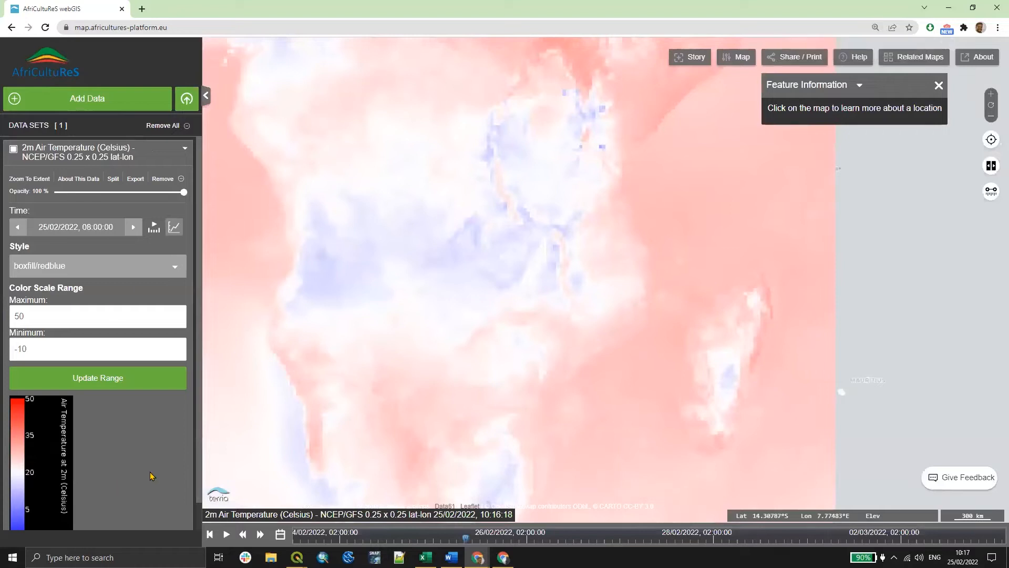
key(ctrl+plus)
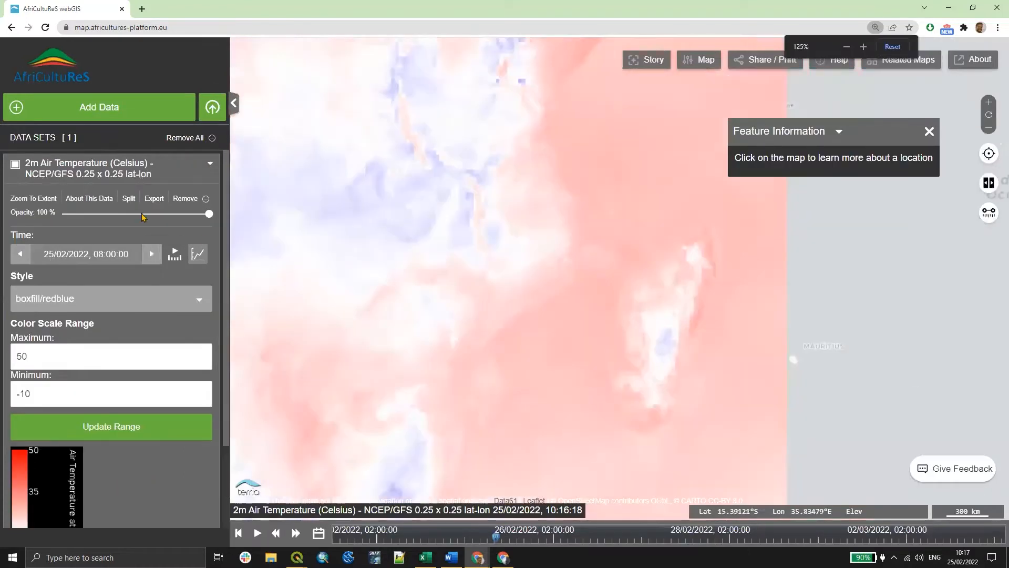
drag(208, 214, 118, 214)
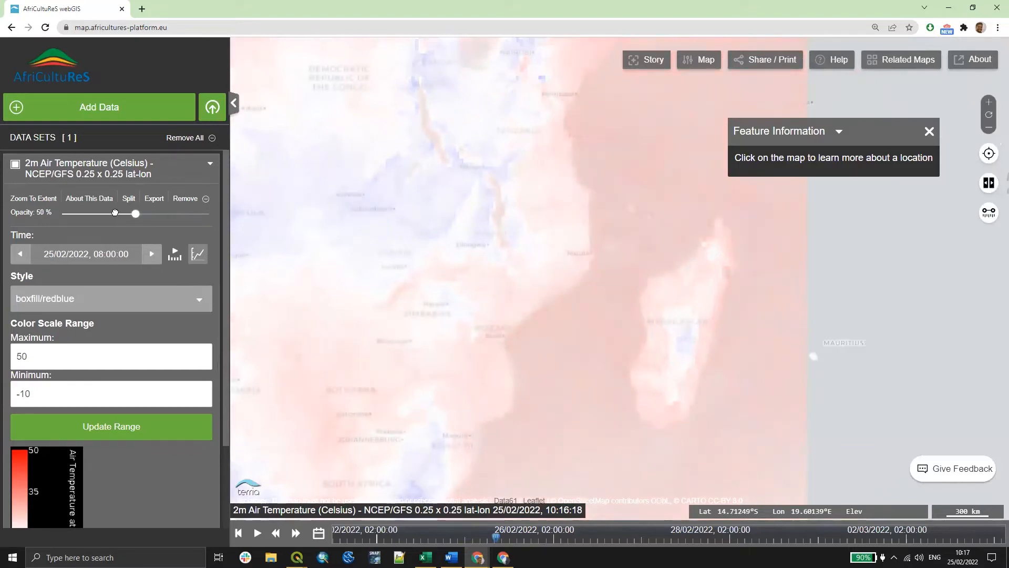
scroll(459, 259, up, 1)
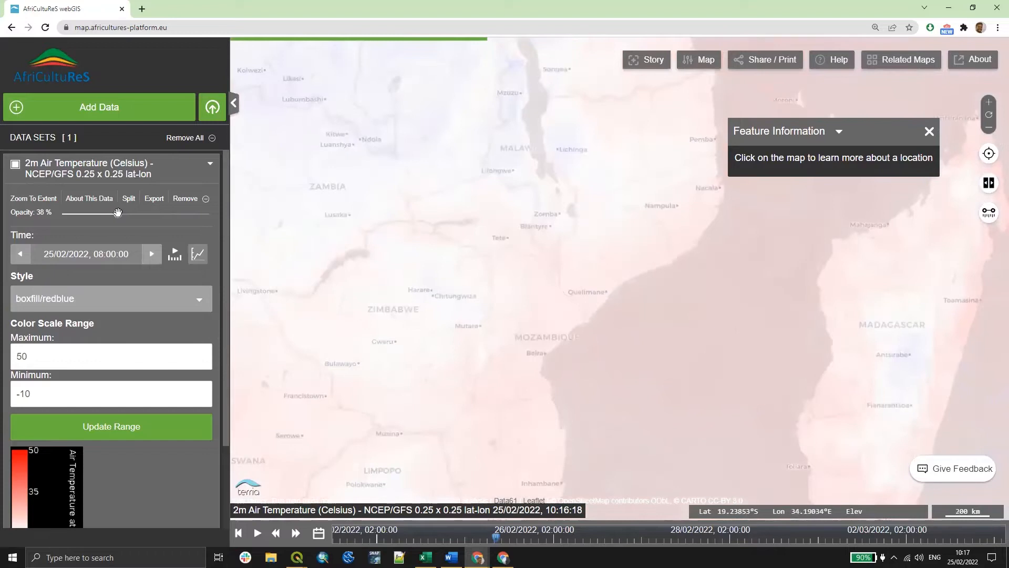
drag(118, 213, 130, 213)
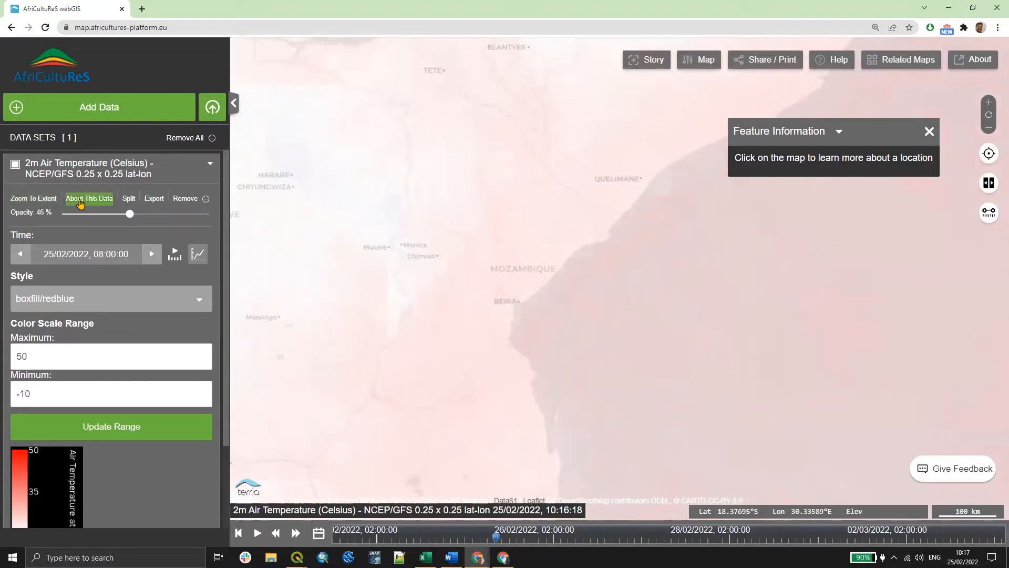
- Open the temperature layer's About This Data description, read through it, and close the catalogue
click(118, 201)
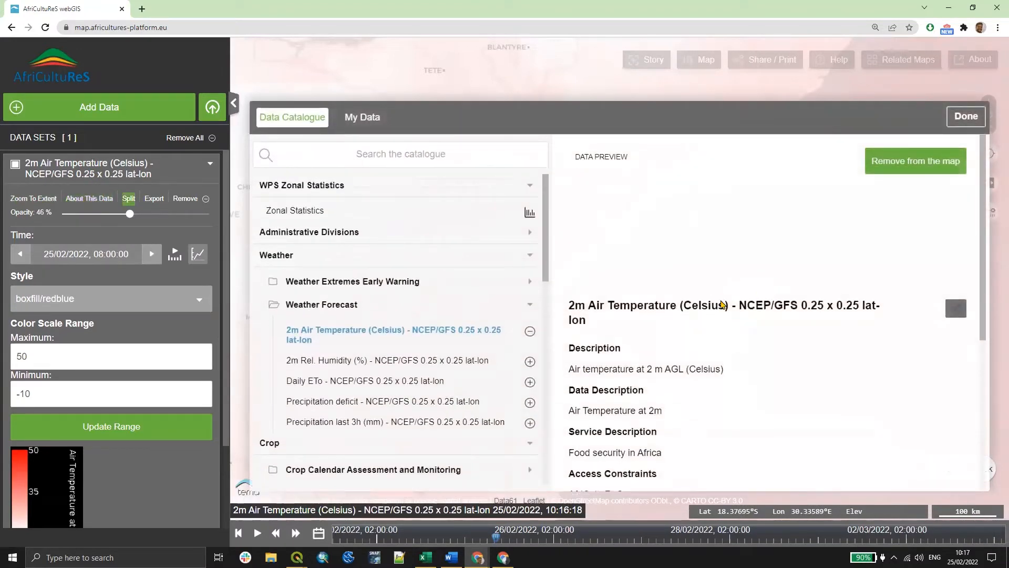
scroll(678, 368, down, 1)
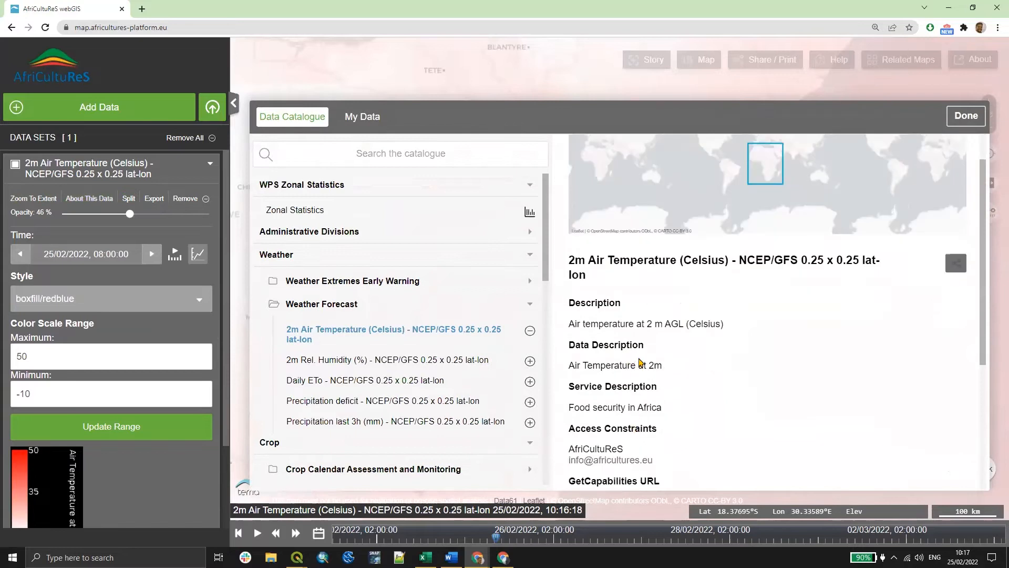
scroll(640, 363, down, 4)
scroll(955, 141, up, 3)
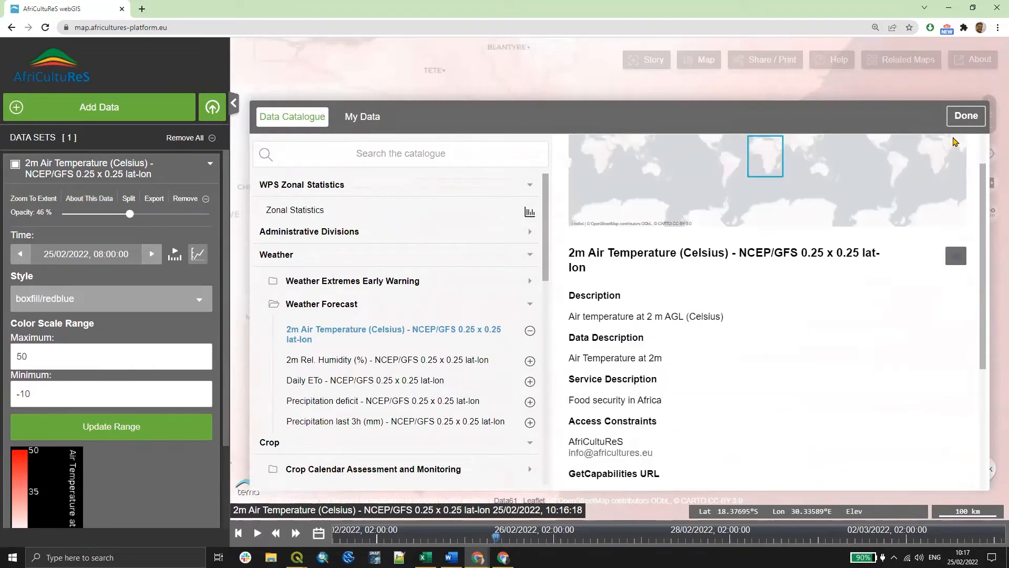
click(962, 117)
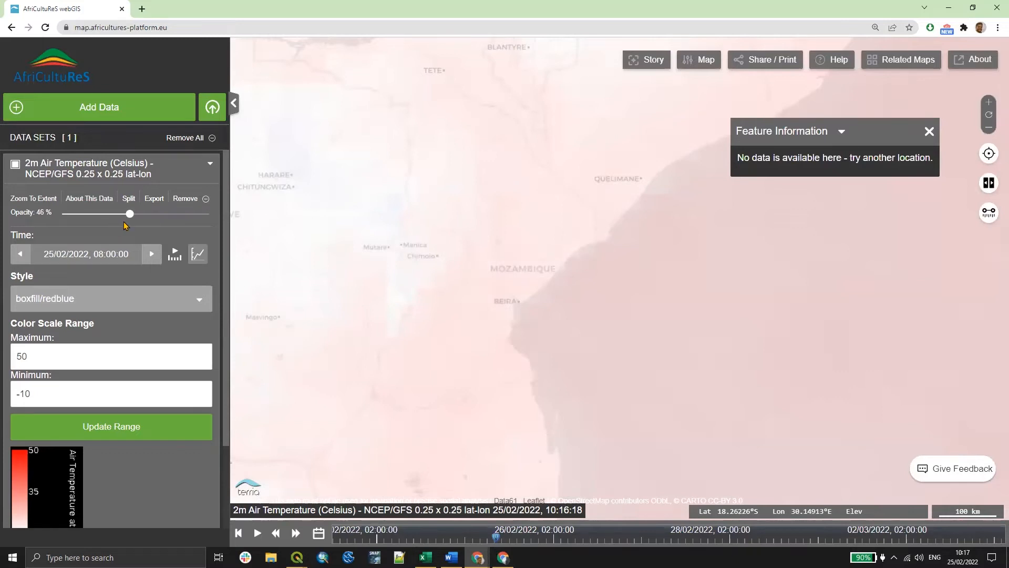
- Set the temperature layer's opacity to about 67%
click(125, 222)
scroll(489, 284, up, 3)
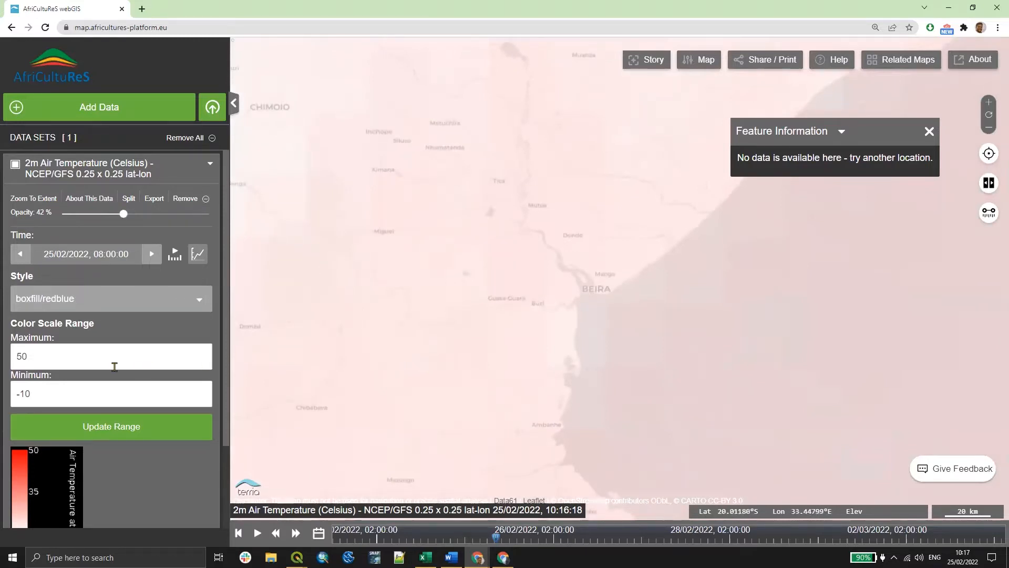
drag(124, 214, 161, 214)
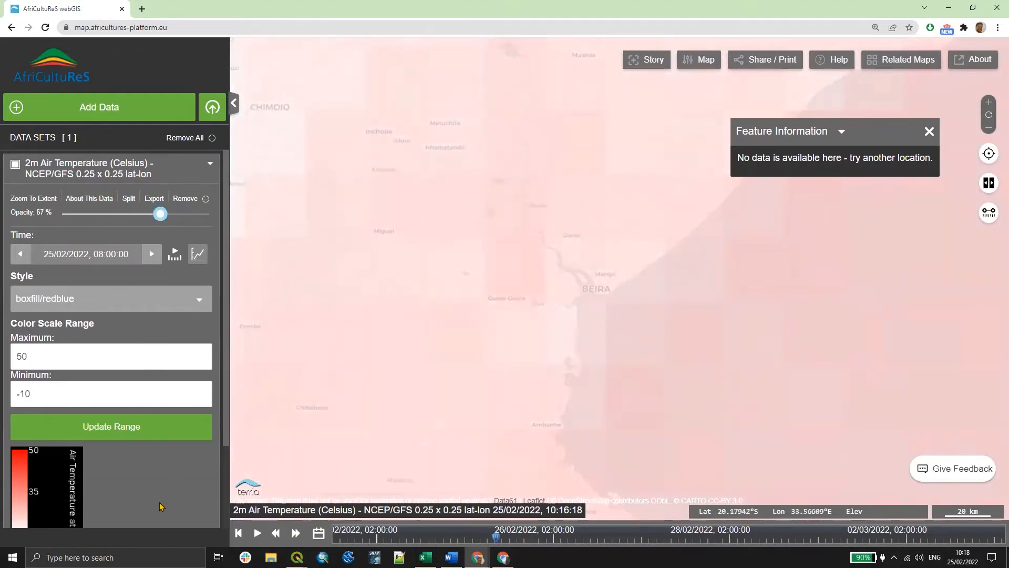
- Set the colour scale range maximum of the temperature layer to 60
key(ctrl+minus)
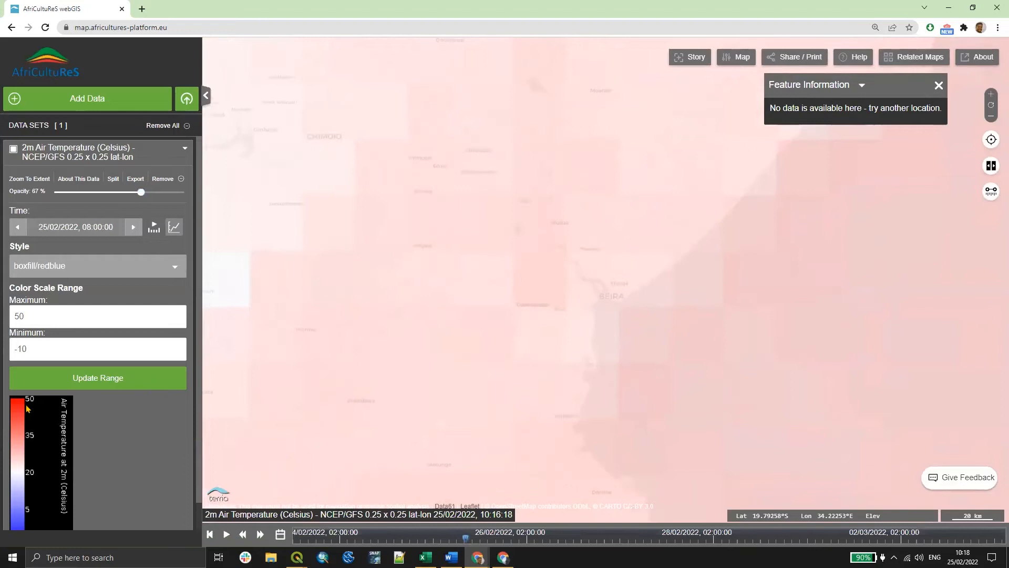
scroll(53, 284, down, 1)
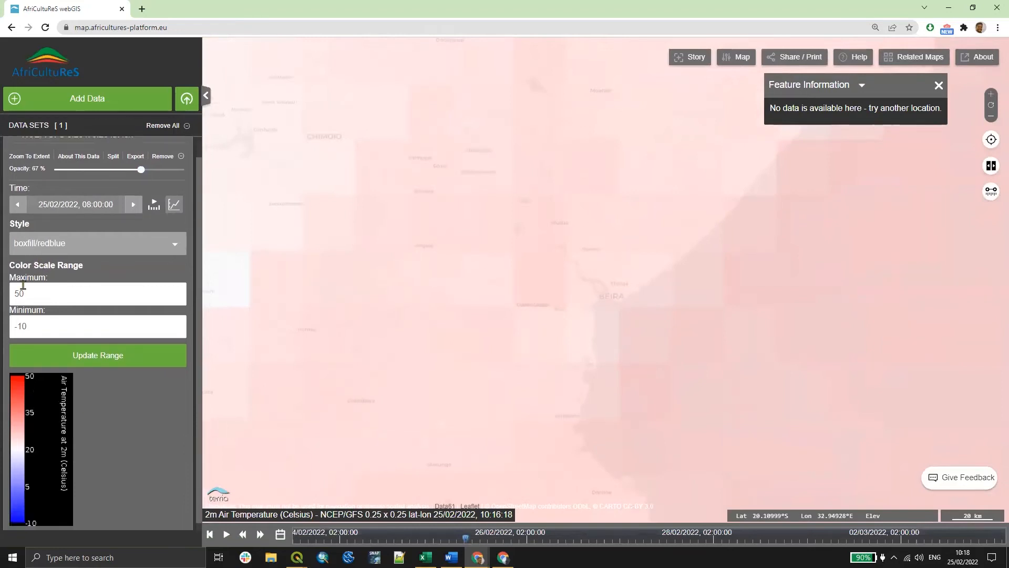
double_click(93, 282)
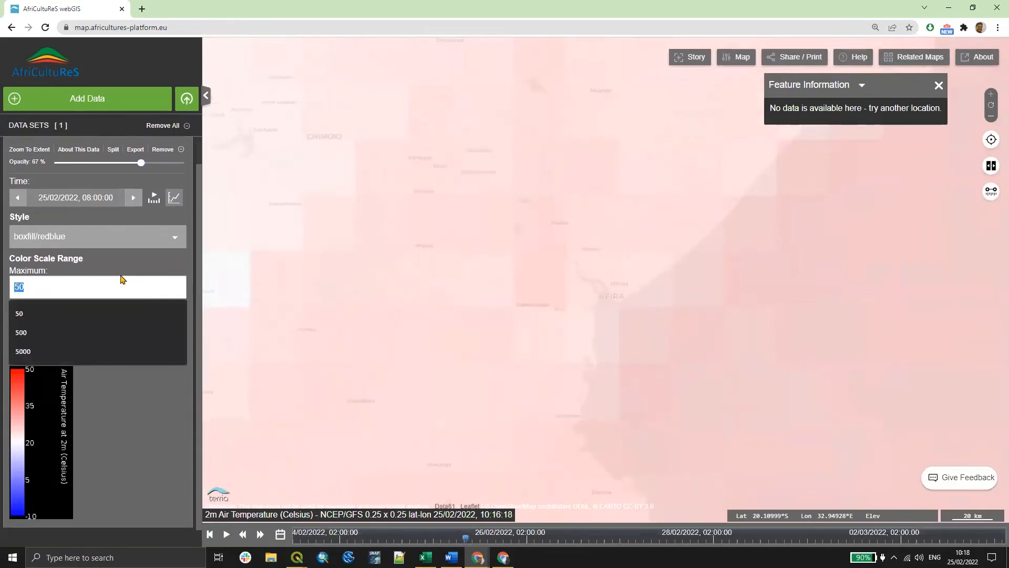
text(60)
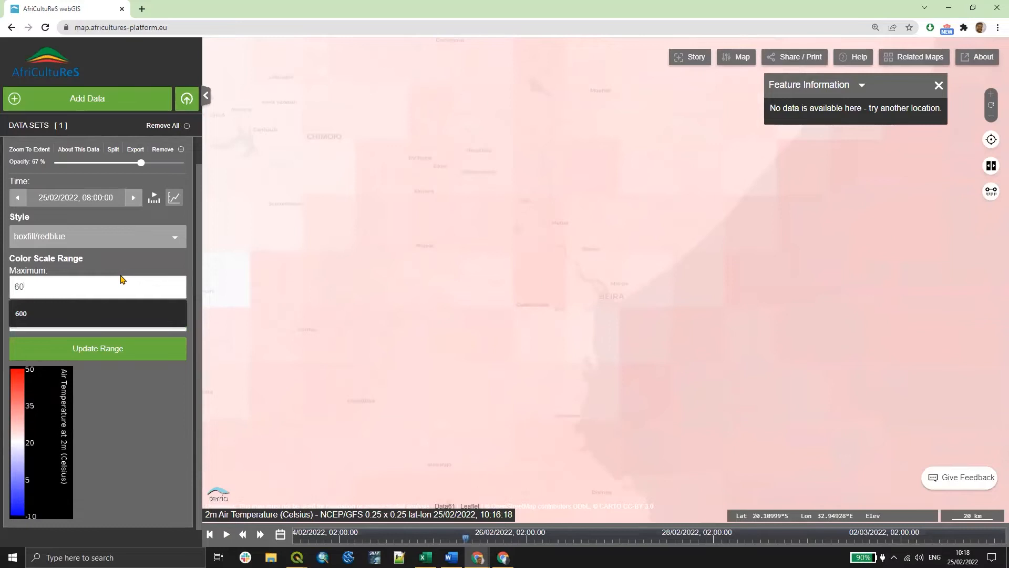
key(Return)
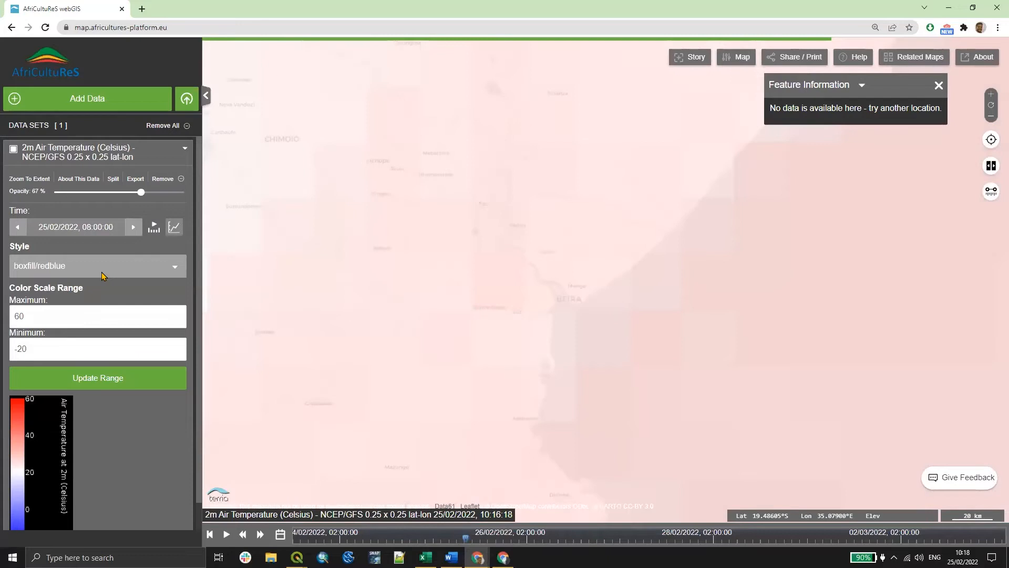
- Pick the forecast time 01/03/2022, 08:00:00 from the March 2022 time selector
click(117, 267)
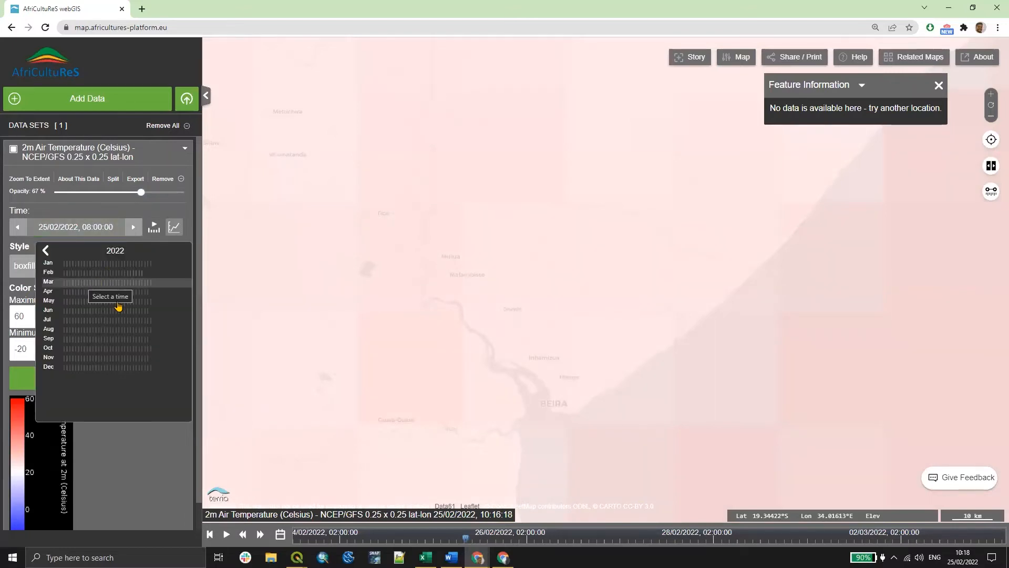
click(113, 384)
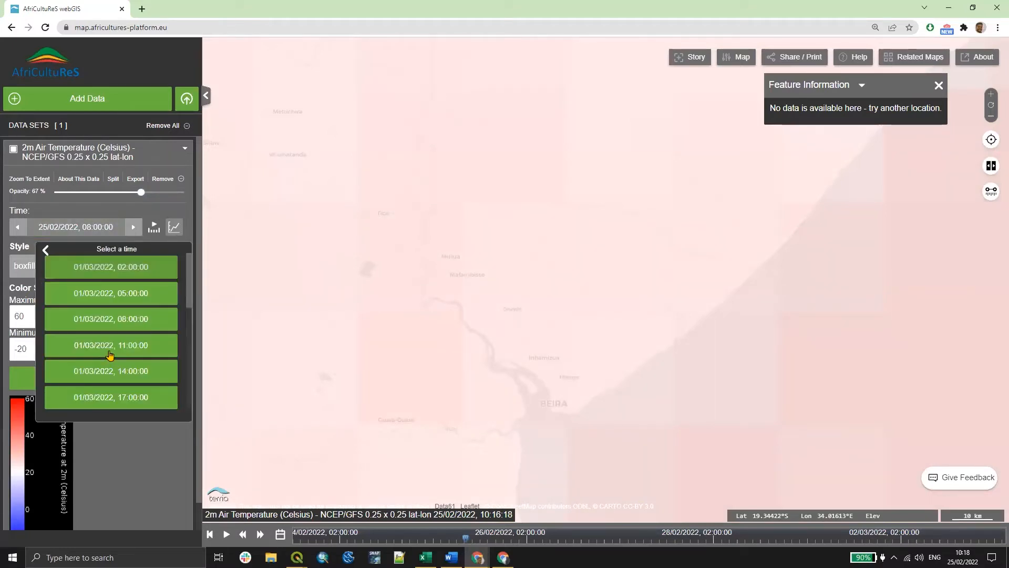
click(120, 326)
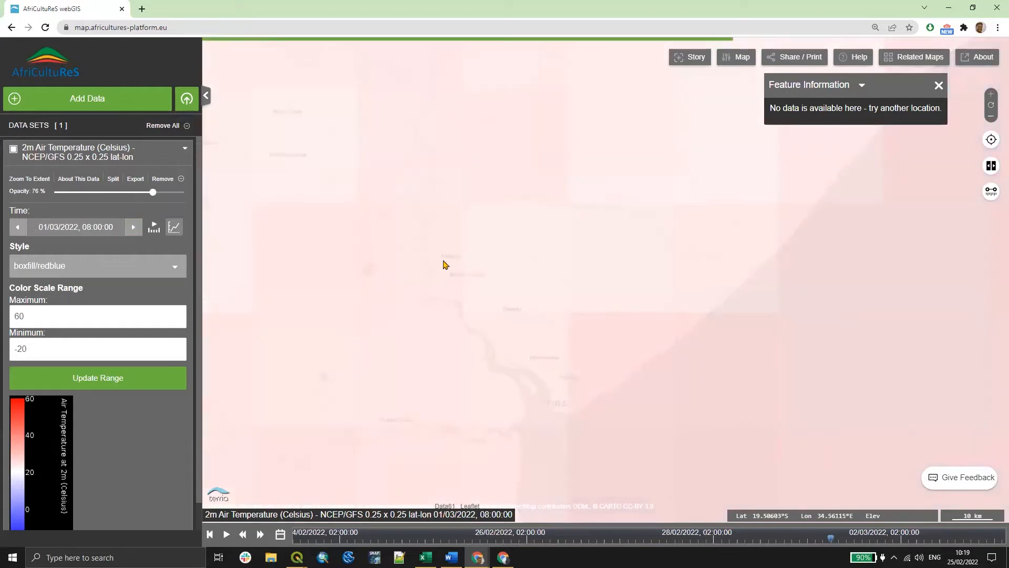
- Step the layer to the next time, then play and pause the forecast time animation
scroll(444, 264, down, 1)
scroll(401, 252, down, 1)
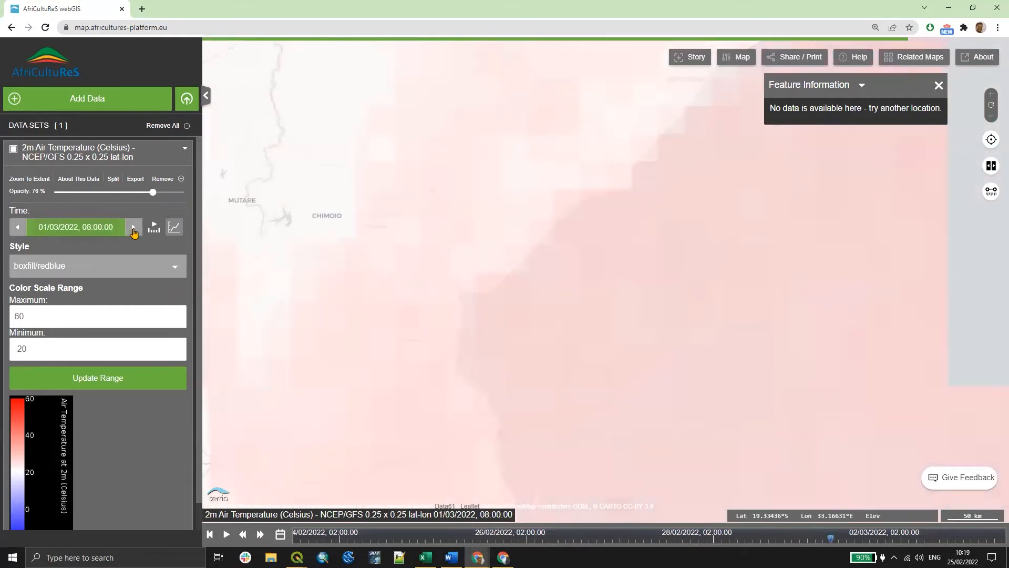
click(133, 229)
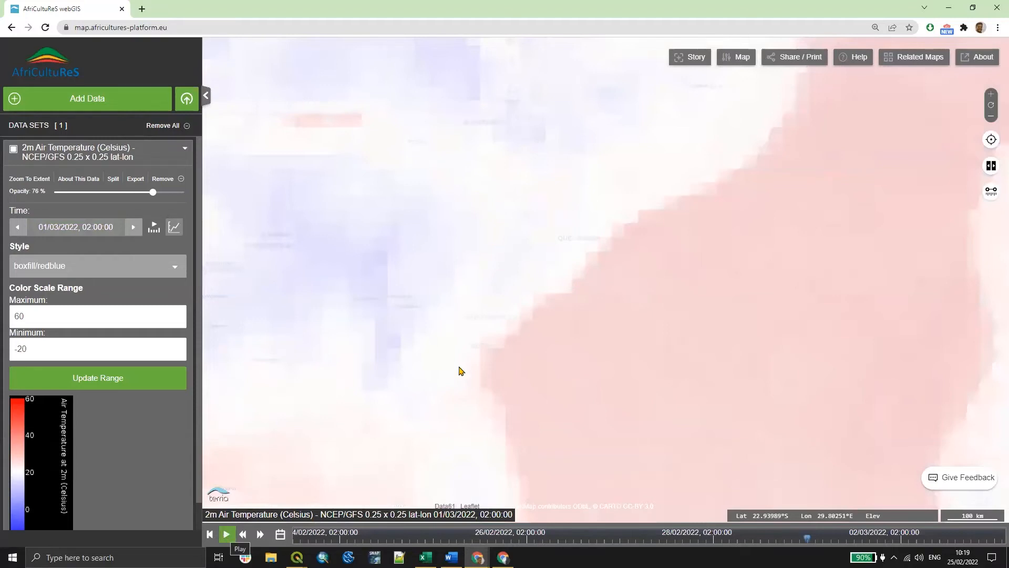
click(226, 533)
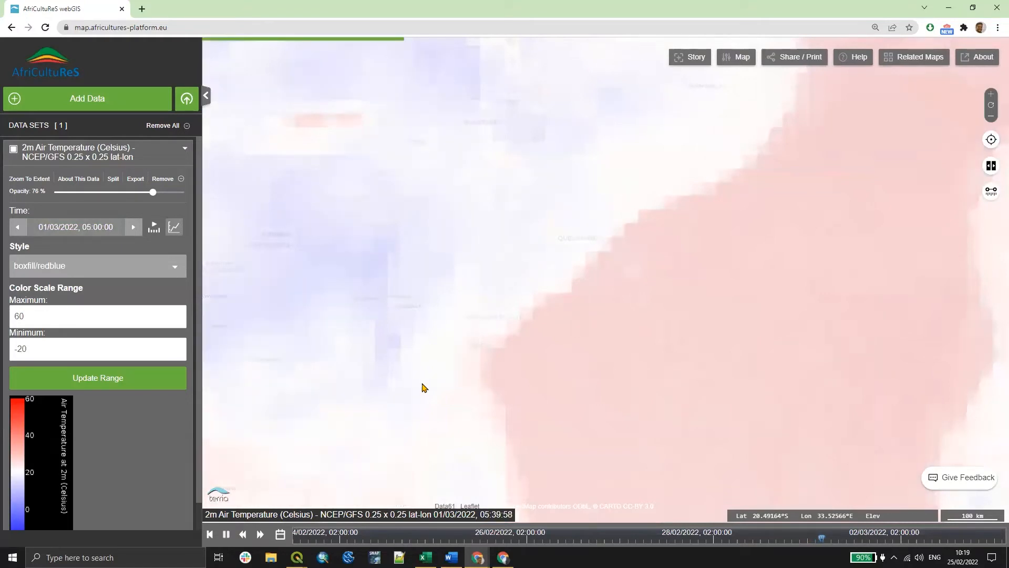
scroll(463, 234, down, 2)
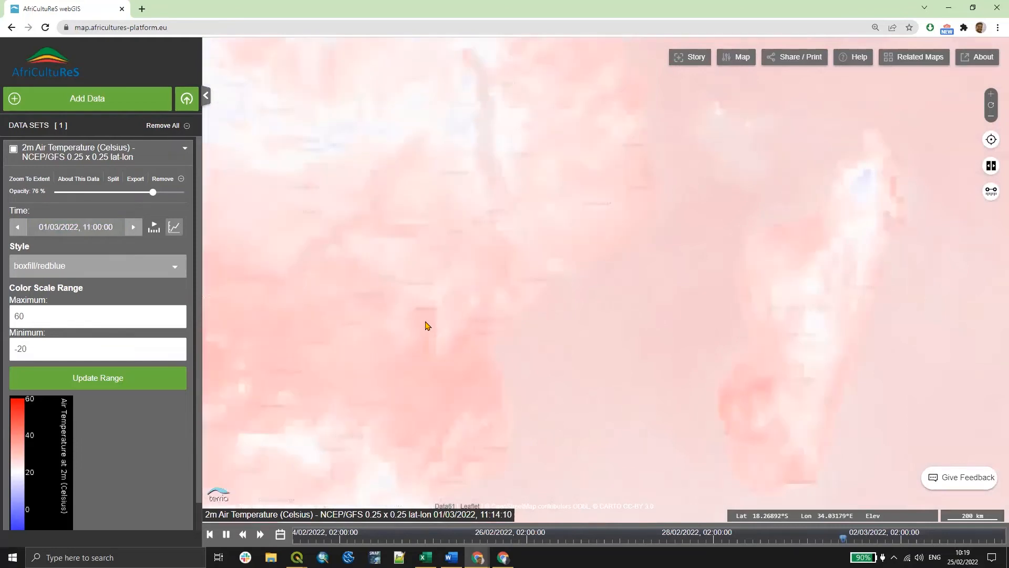
click(227, 536)
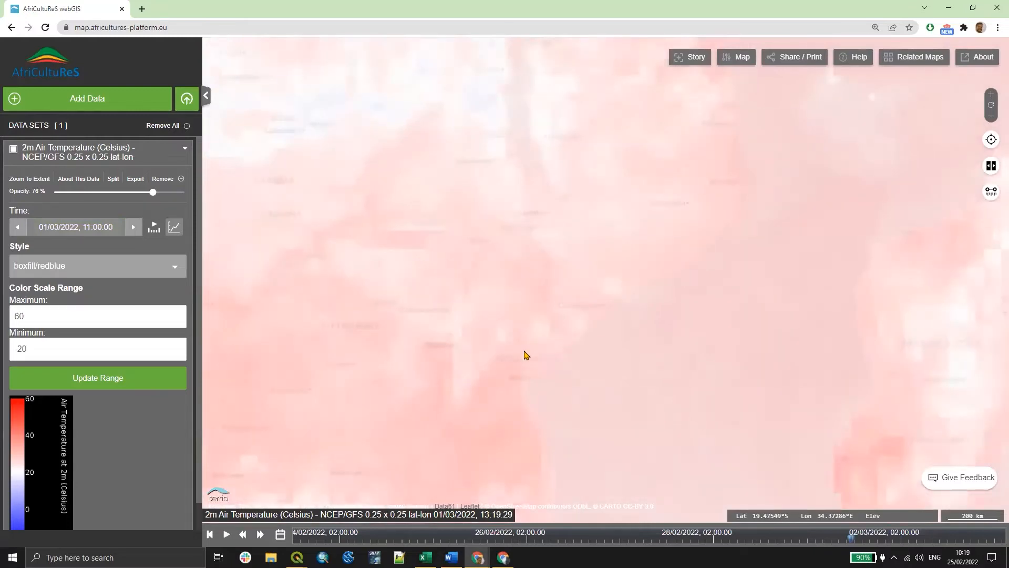
- Query the temperature forecast at a point near Beira and select its reported value
scroll(517, 347, up, 2)
scroll(515, 344, up, 1)
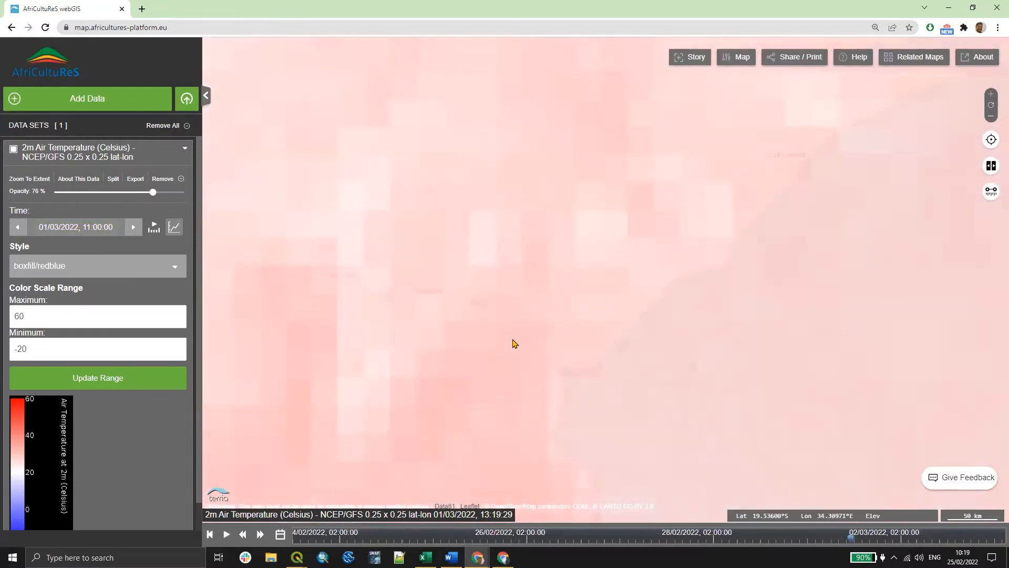
scroll(561, 338, up, 1)
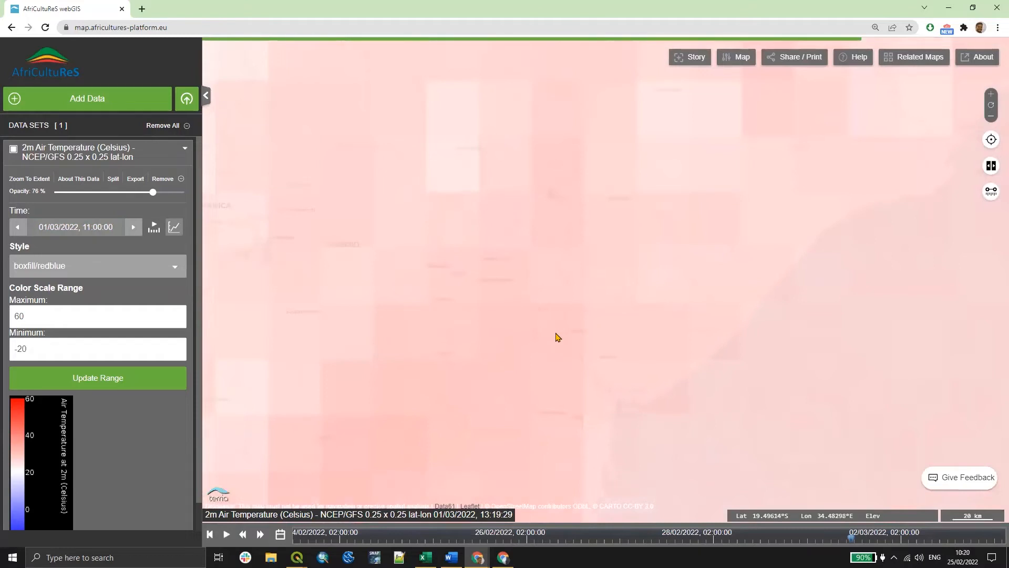
click(560, 274)
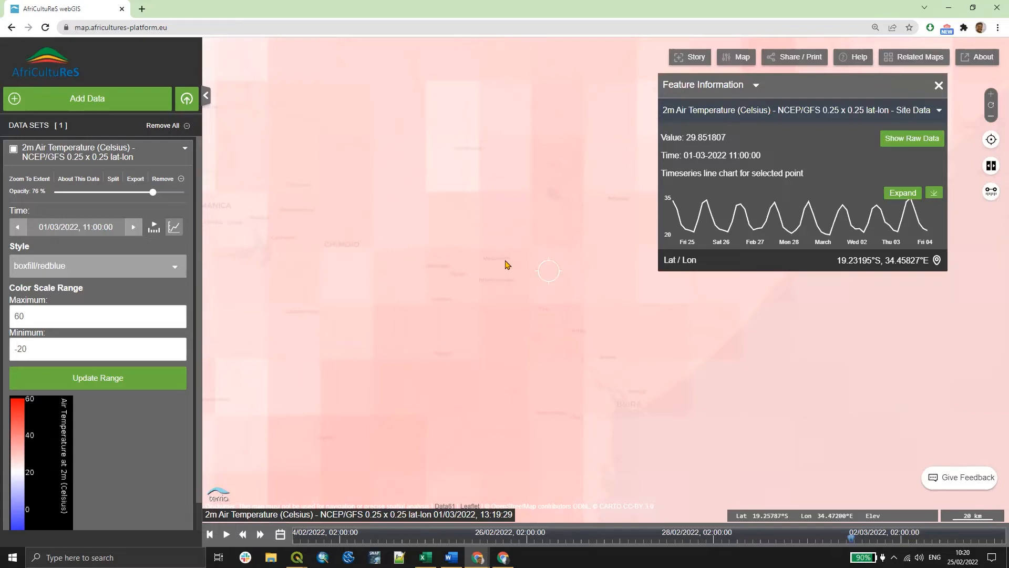
scroll(505, 266, up, 1)
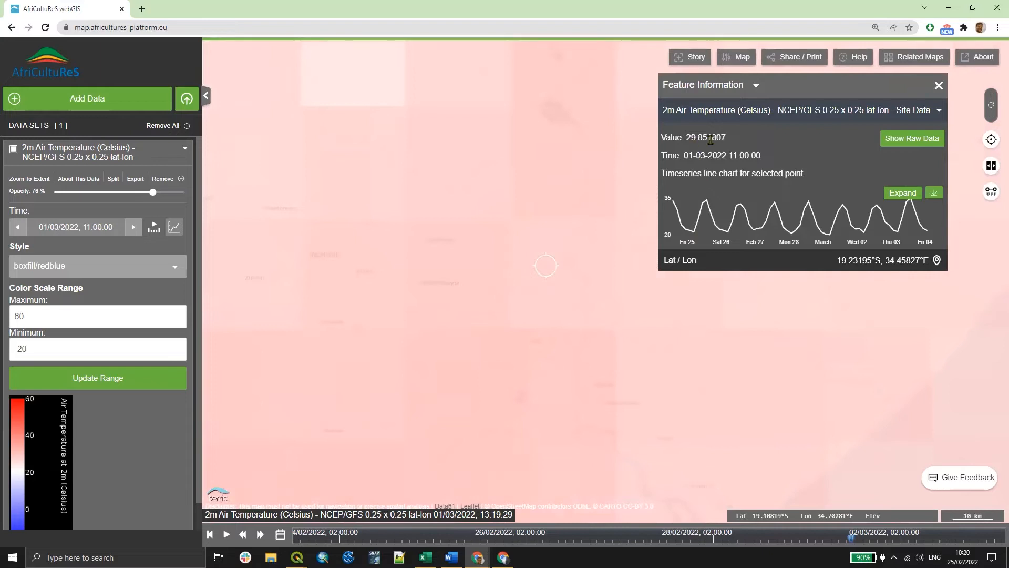
drag(726, 137, 690, 137)
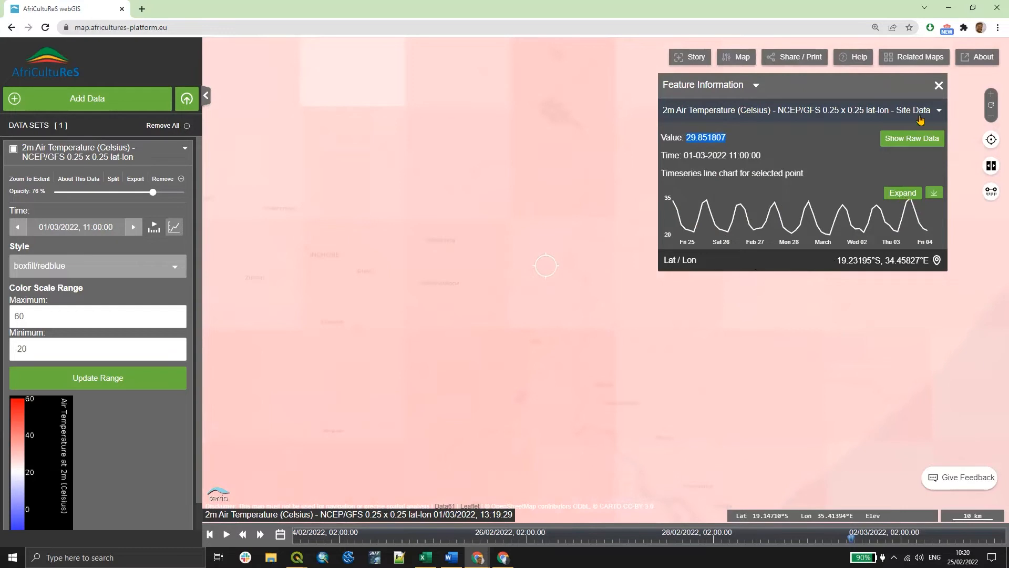
- Expand the point's time-series chart into the data sets and collapse the Chart entry
click(918, 200)
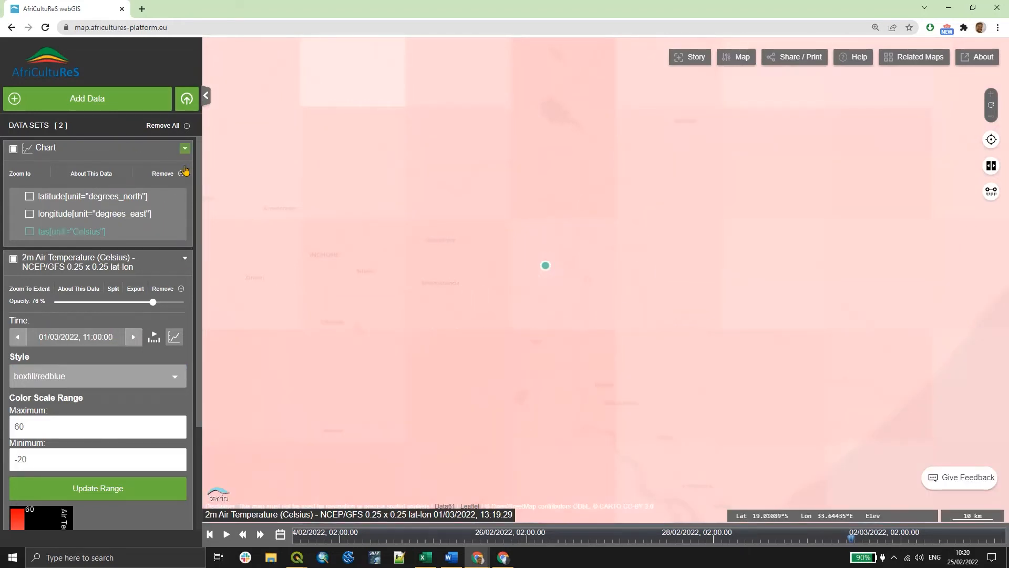
click(184, 148)
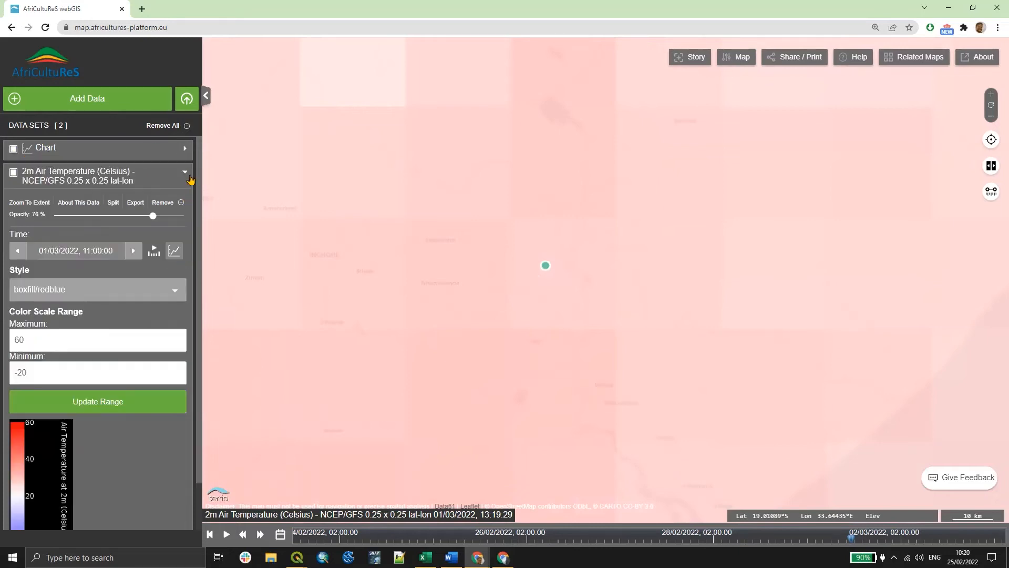
- Lower the 2m Air Temperature layer's opacity and remove the layer from the workbench
drag(153, 216, 132, 216)
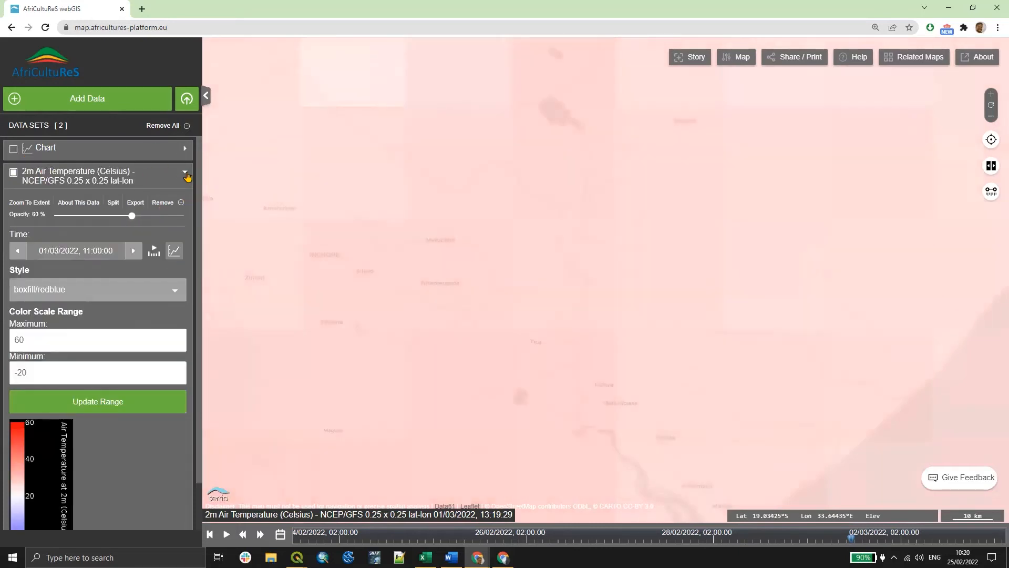
click(168, 203)
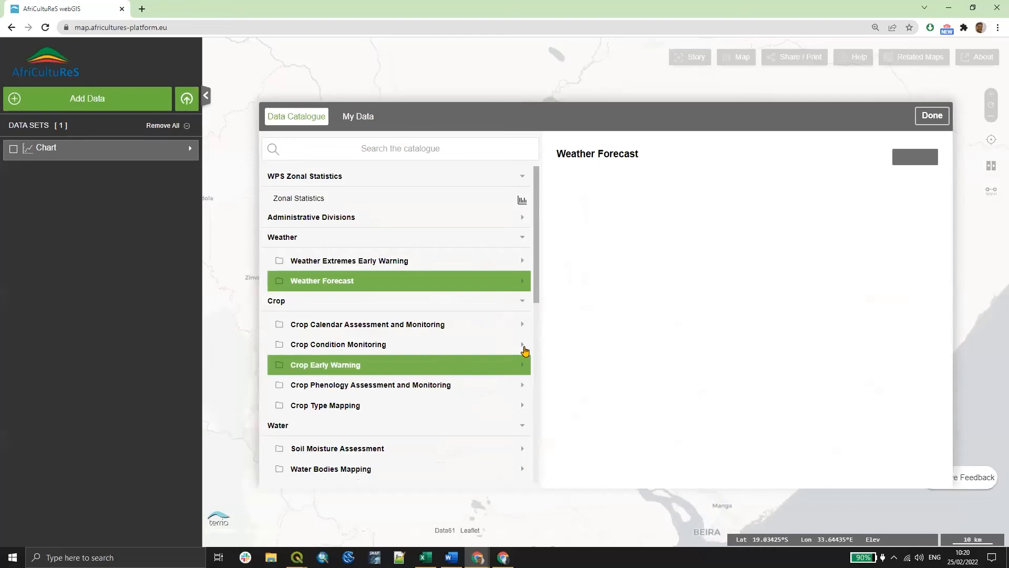
- Add the NDVI at coarse resolution 1km - Copernicus Global Land Services (2020 - 2021) layer from Crop Condition Monitoring
click(469, 347)
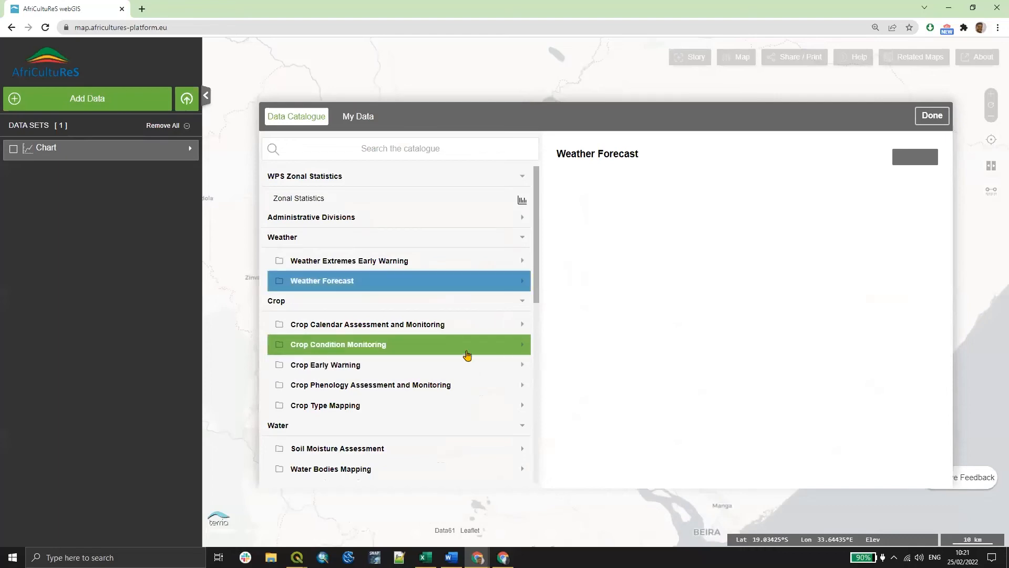
scroll(460, 355, down, 3)
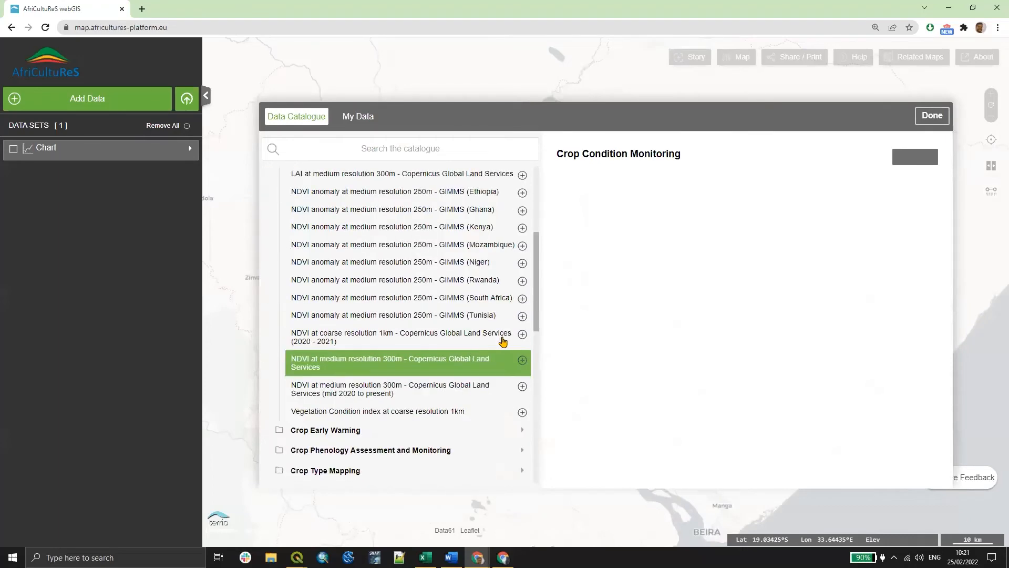
click(522, 341)
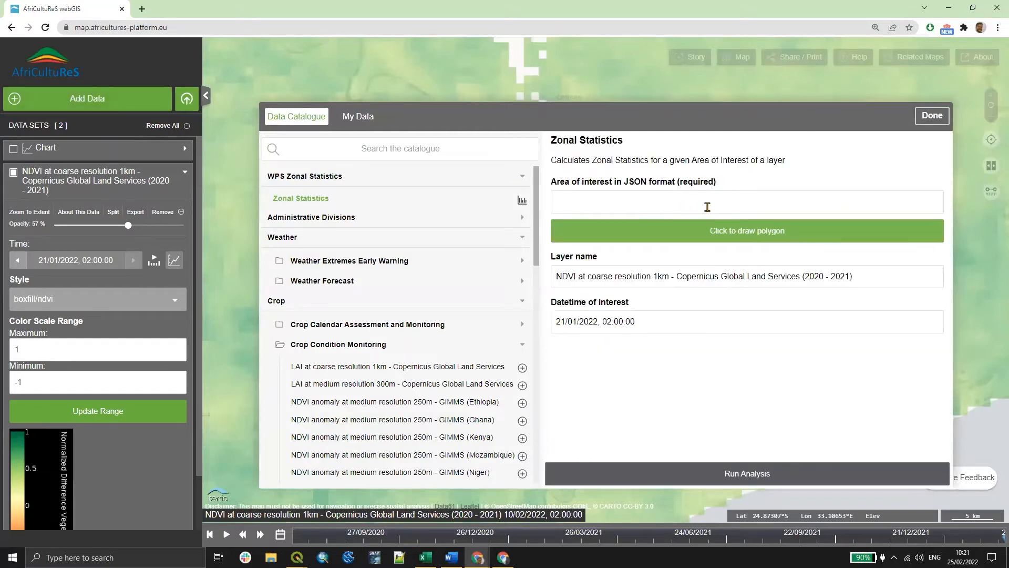
- Draw a five-point area-of-interest polygon on the NDVI map and run the Zonal Statistics analysis
click(733, 234)
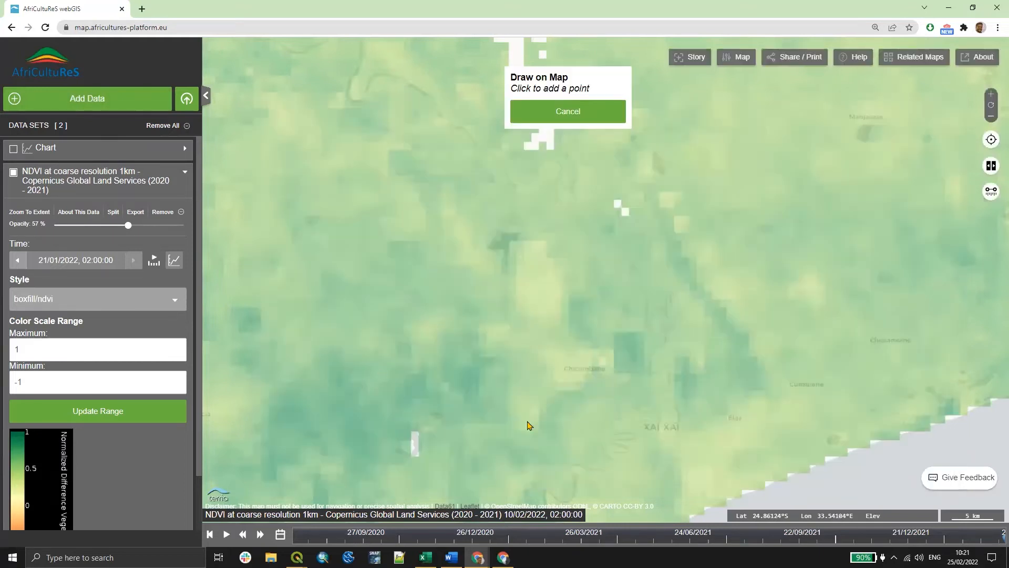
click(538, 438)
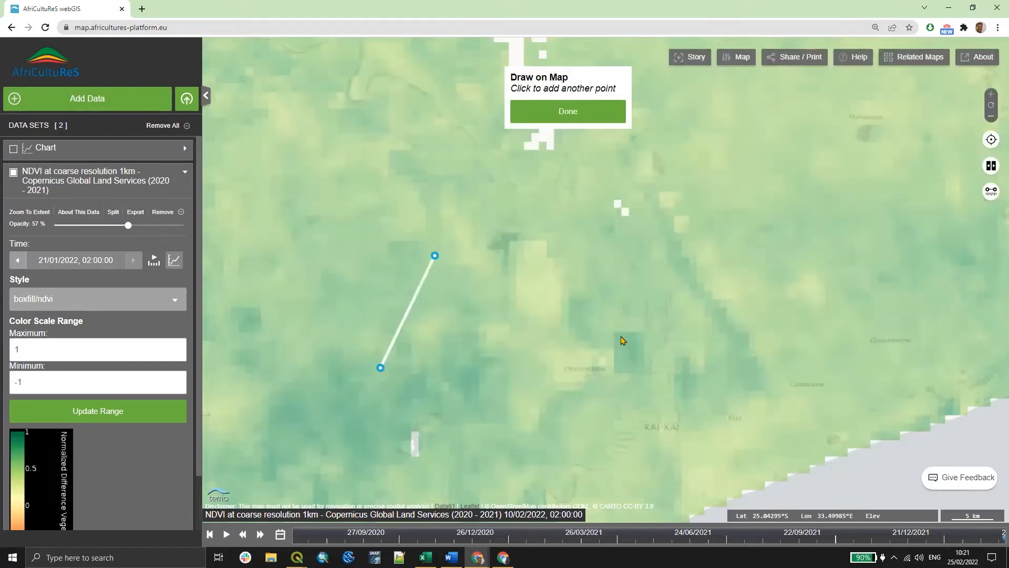
click(555, 249)
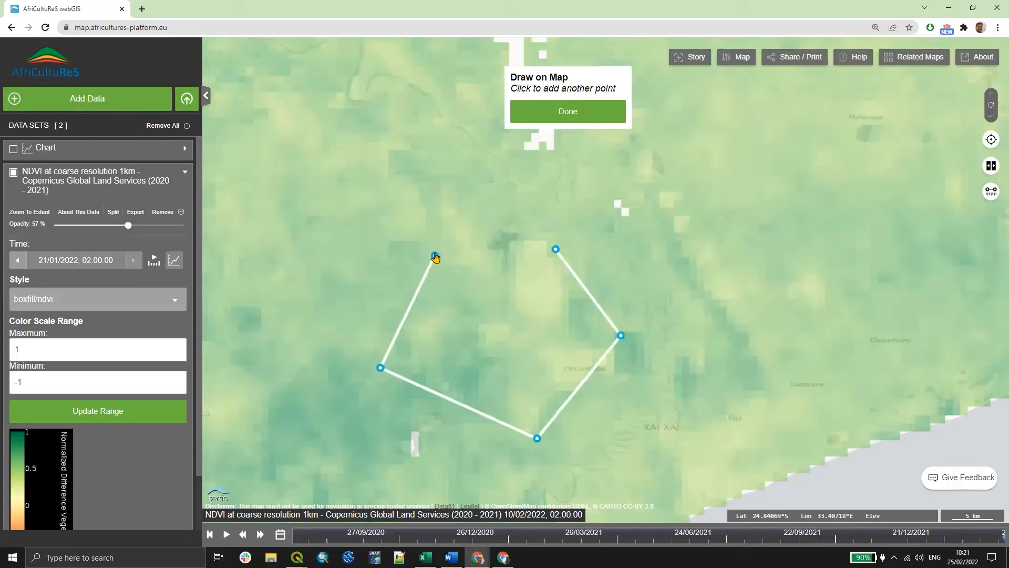
click(435, 256)
click(563, 117)
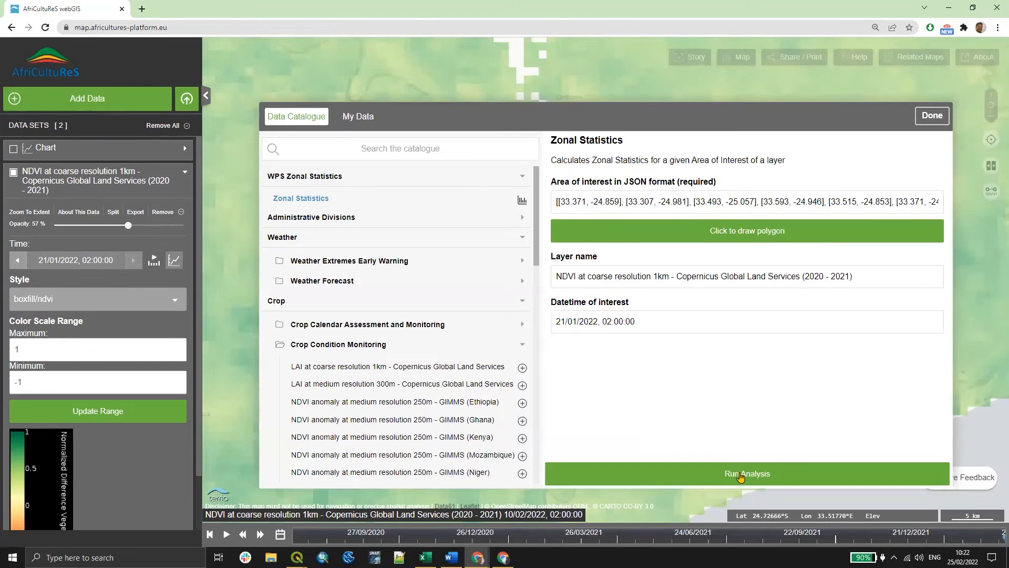
click(741, 474)
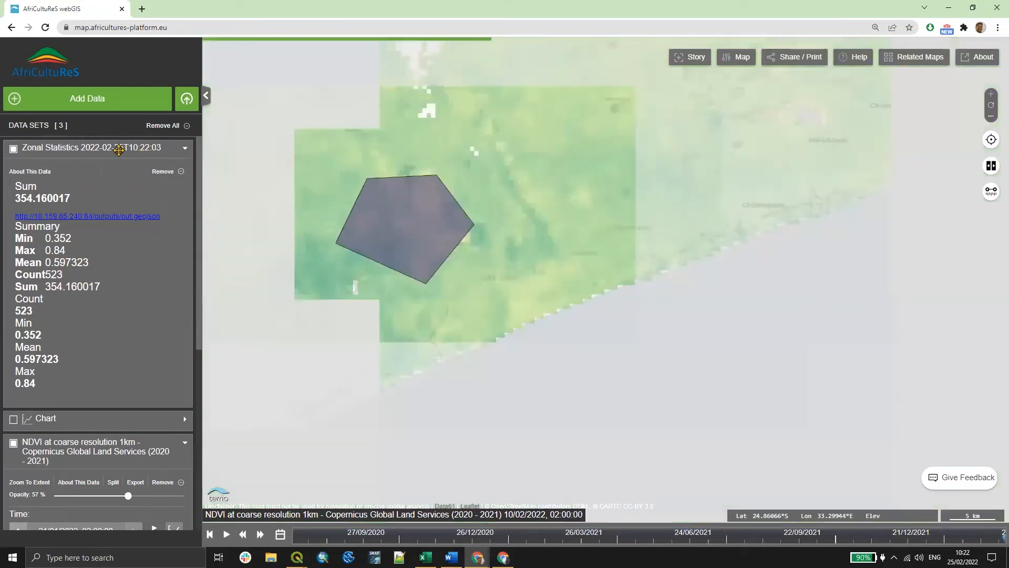
- Hide the zonal statistics result and add the Mozambique - Administrative Level 1 boundaries layer
click(14, 148)
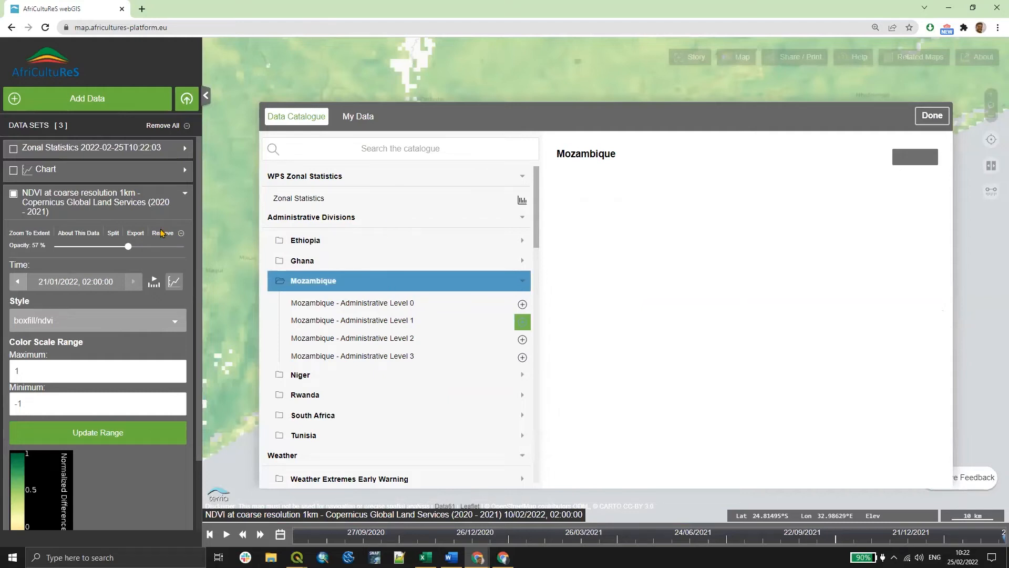
click(206, 209)
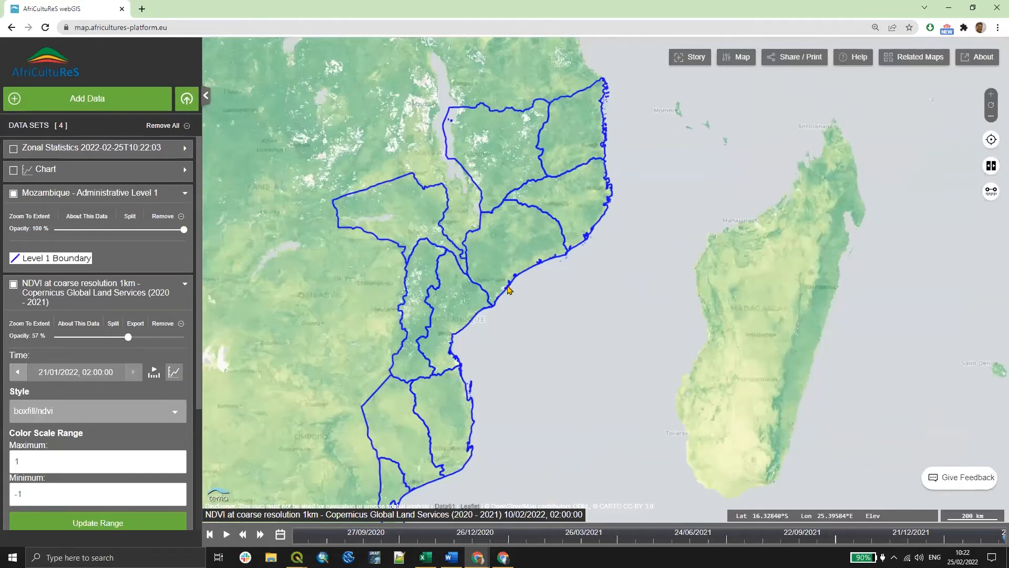
scroll(508, 289, up, 2)
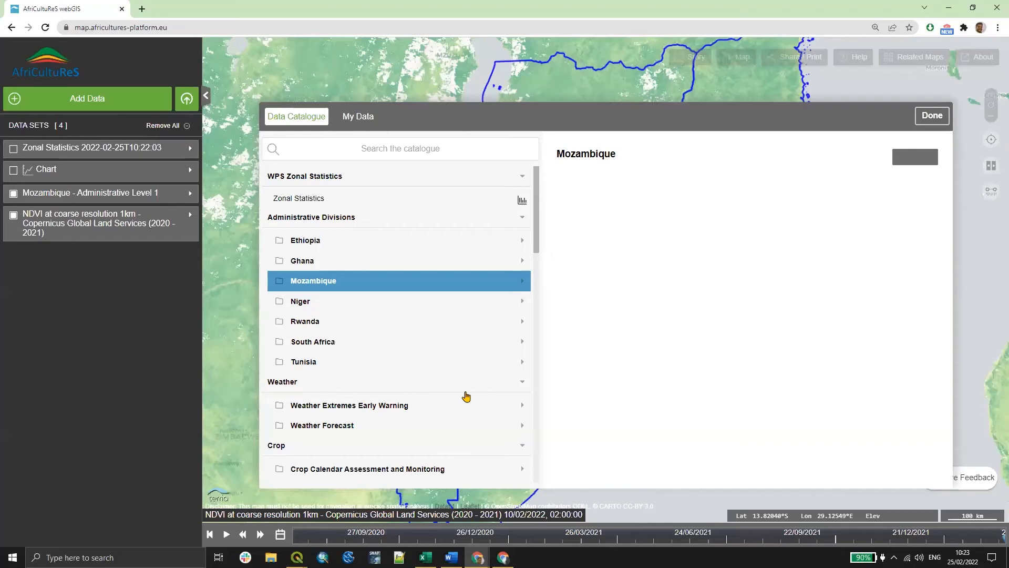
- Open the Crop Condition Monitoring folder and add the NDVI anomaly at medium resolution 250m - GIMMS (Mozambique) layer
scroll(449, 349, down, 6)
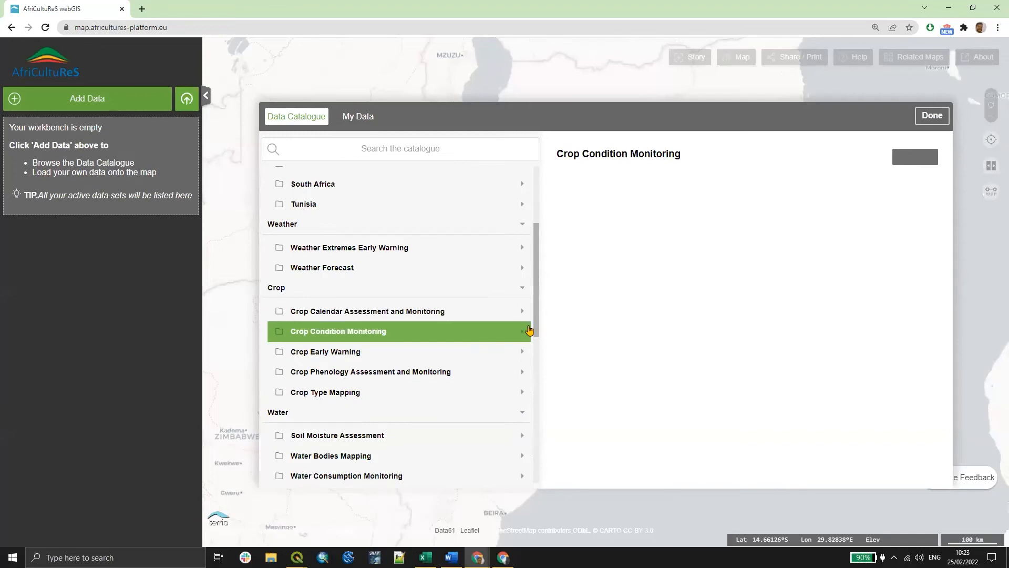
click(522, 332)
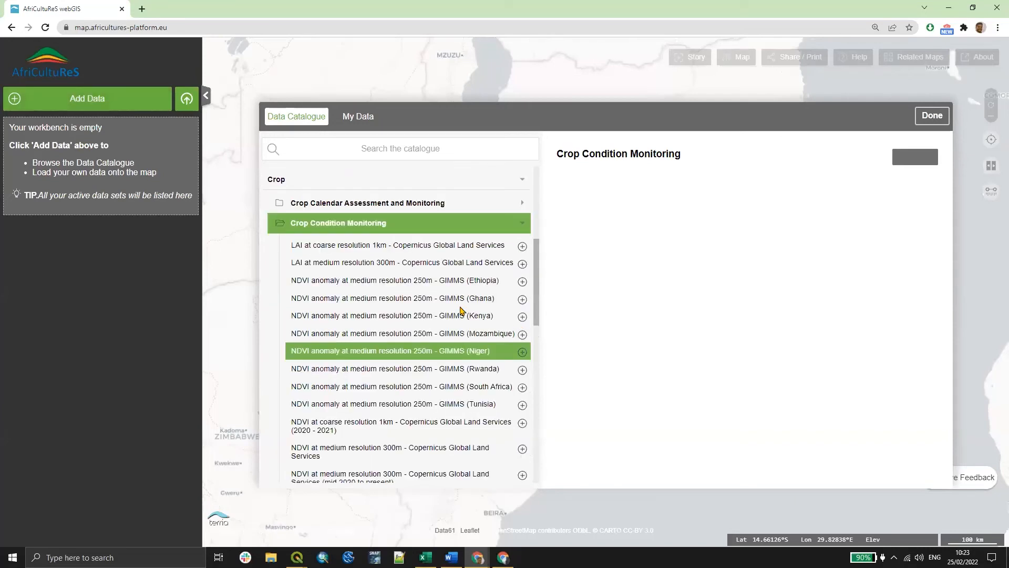
scroll(460, 312, down, 2)
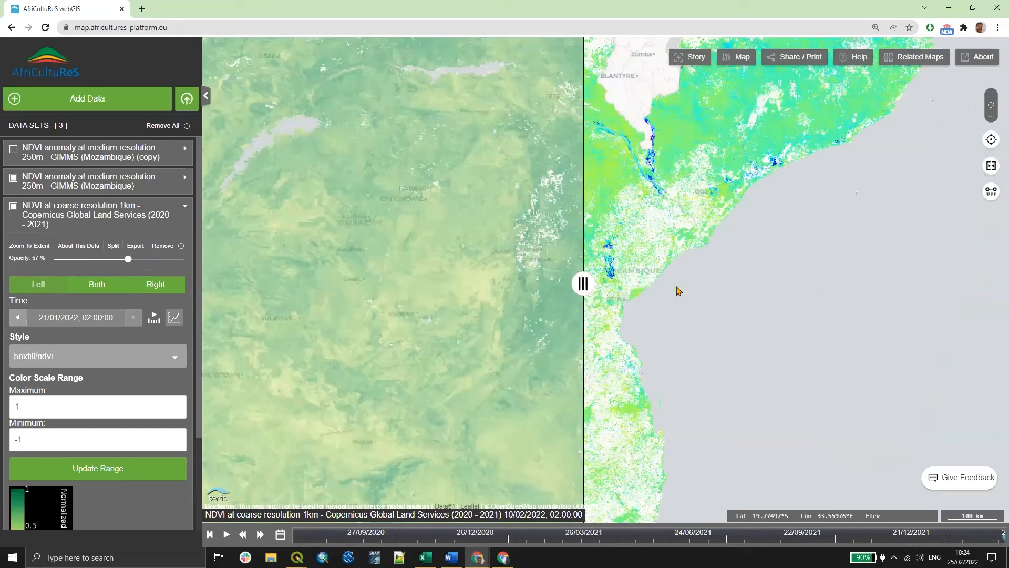
scroll(768, 315, up, 1)
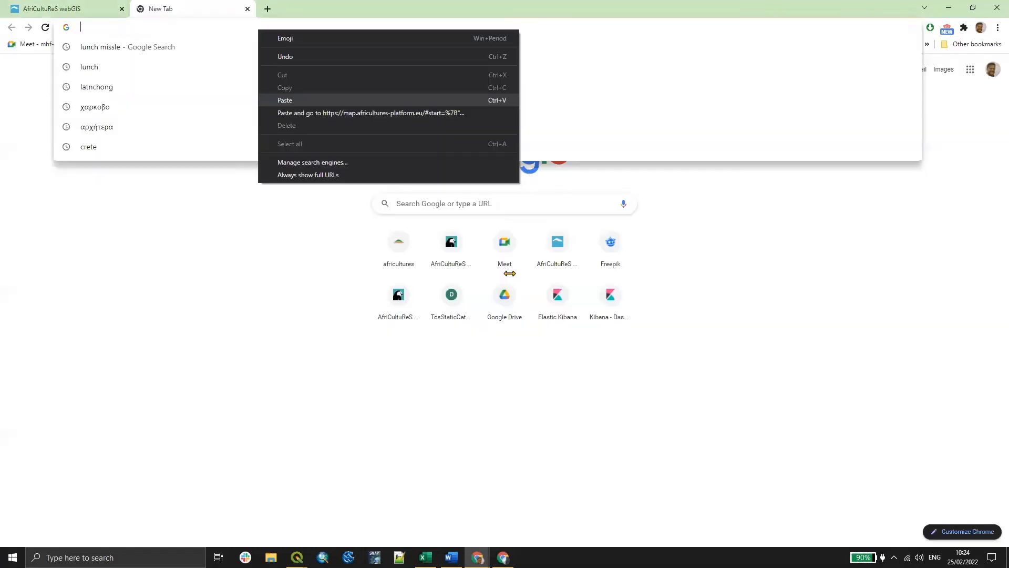
- Open the Crop Monitoring and Yield Forecasting - Mozambique demonstration use case on the AfriCultuReS platform site
click(316, 108)
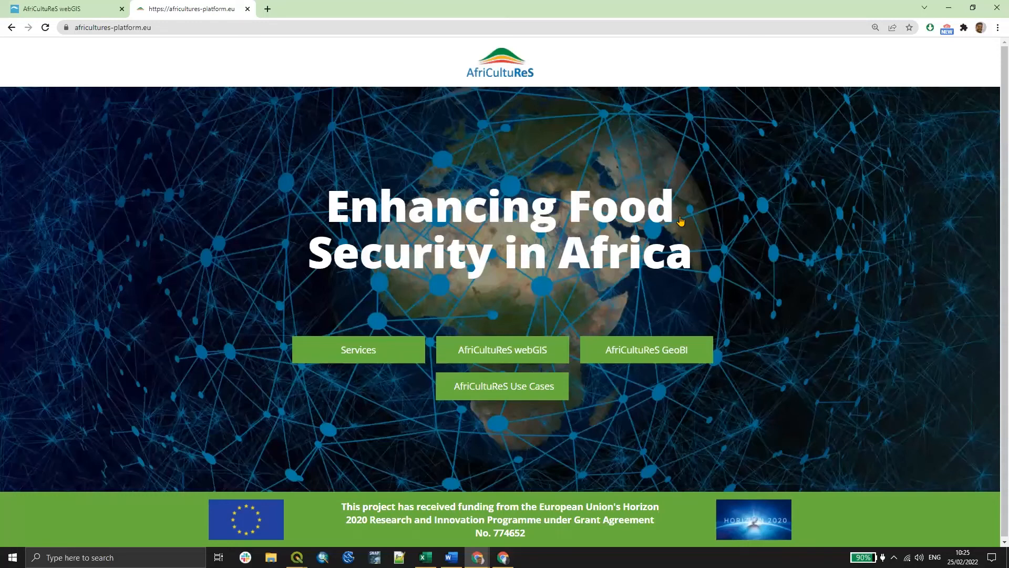
click(681, 221)
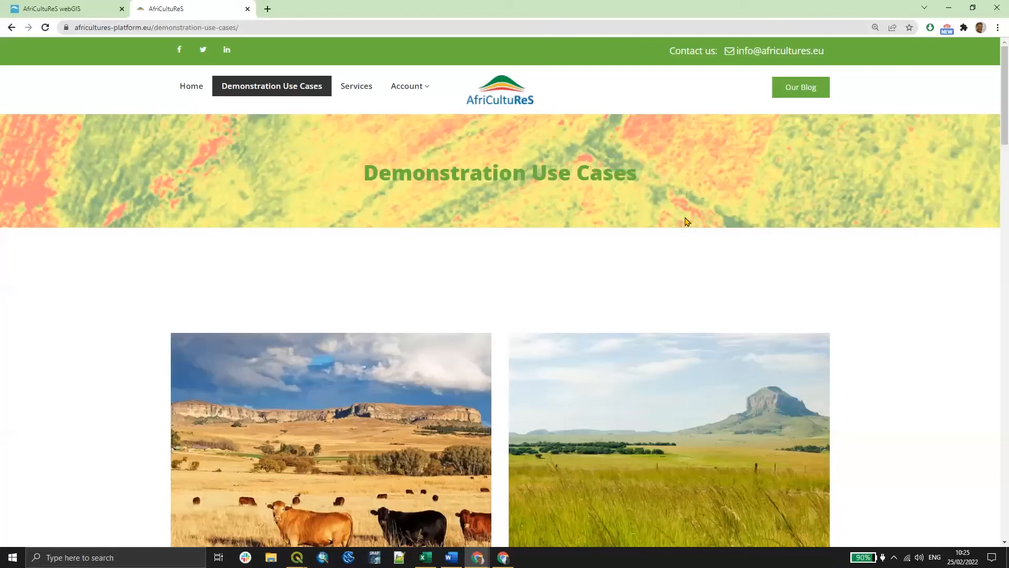
scroll(684, 221, down, 4)
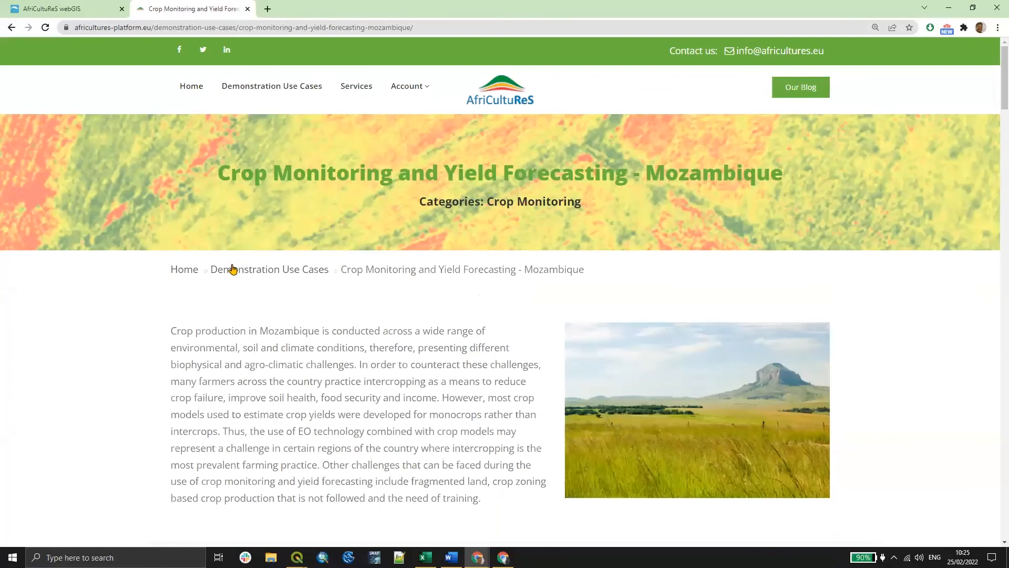
- Read through the use case's introduction and Story 1 embedded map, and close the extra webGIS tab
scroll(233, 265, down, 2)
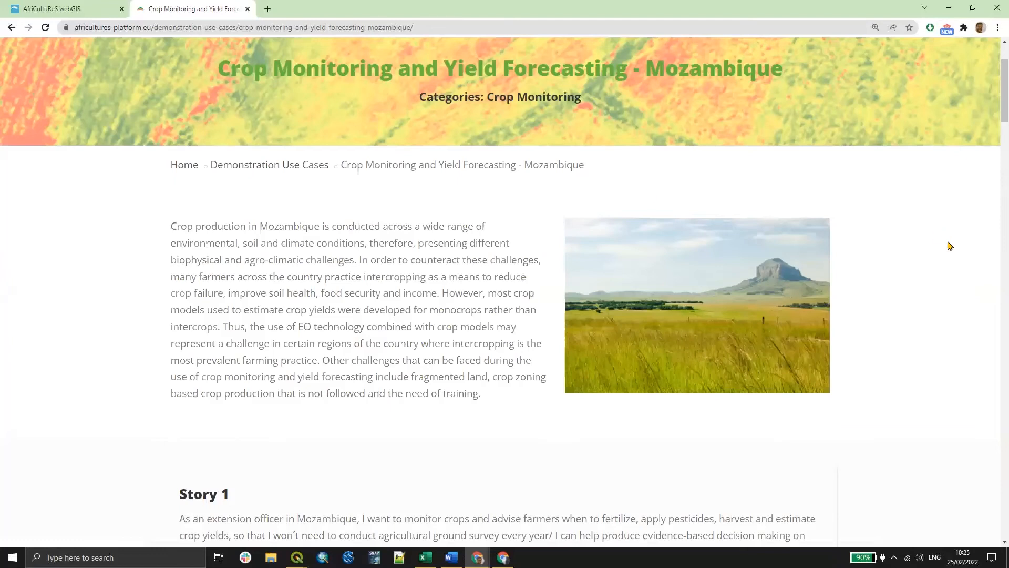
scroll(603, 289, down, 6)
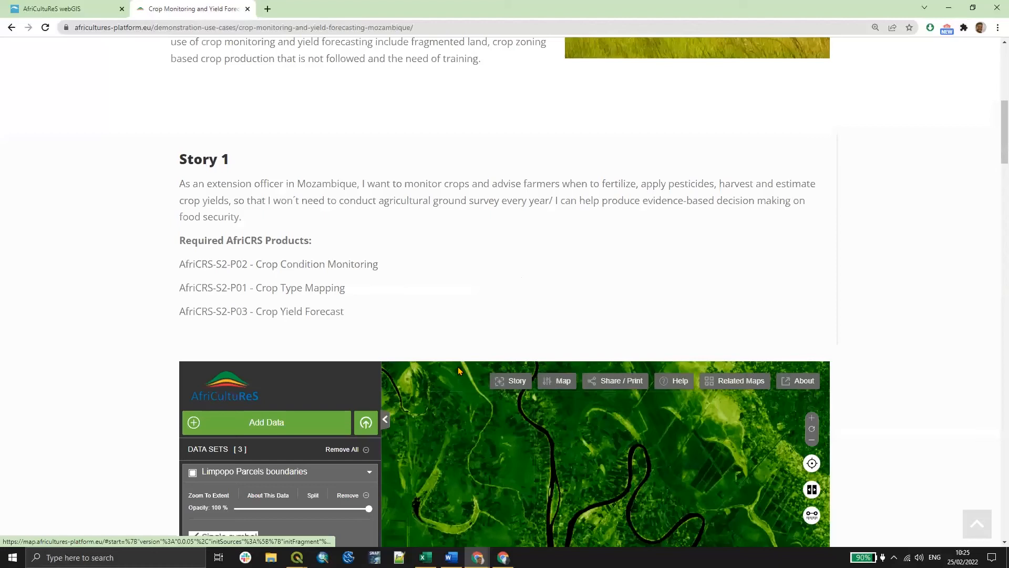
scroll(458, 371, down, 3)
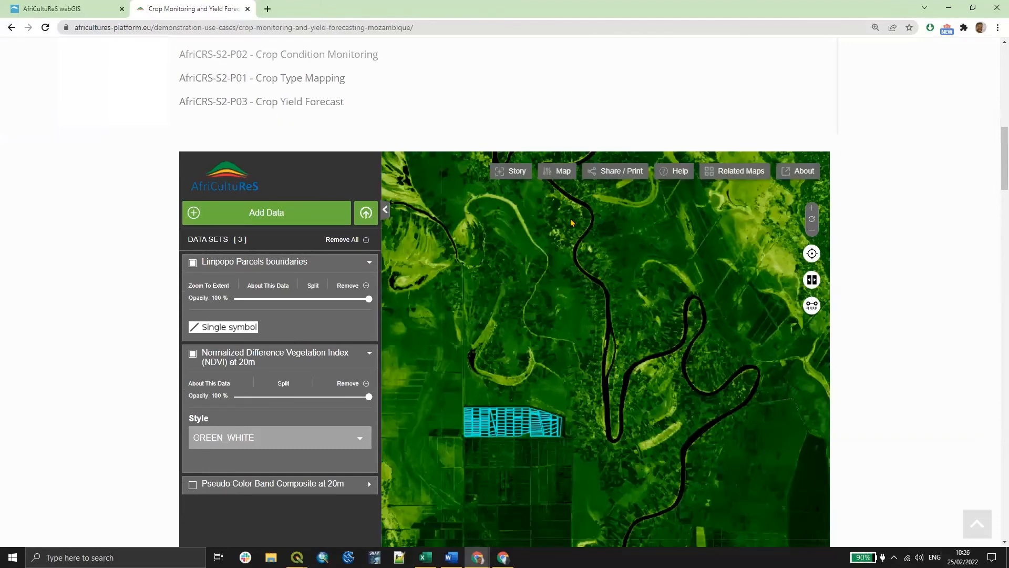
scroll(188, 200, up, 4)
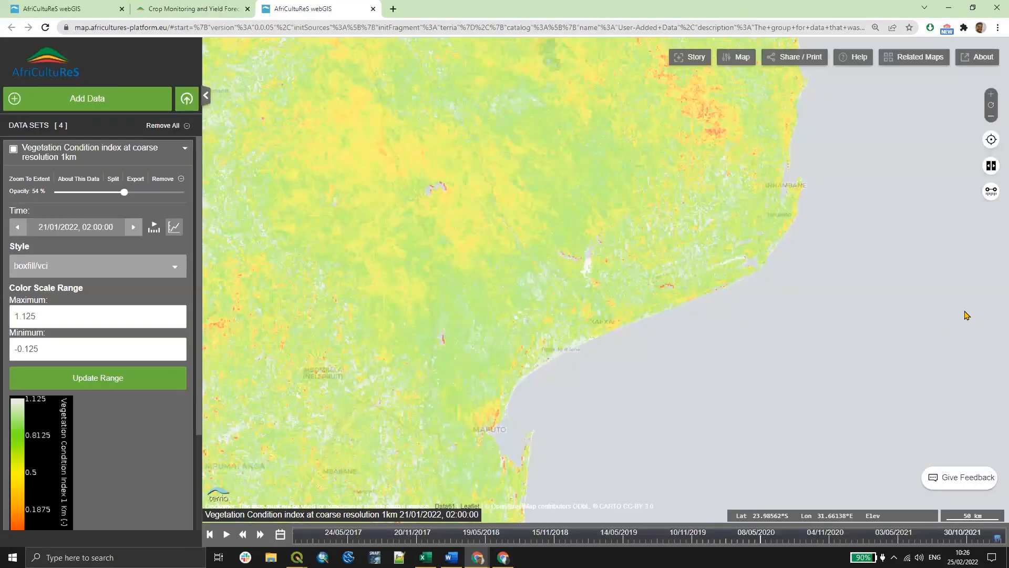
key(ctrl+w)
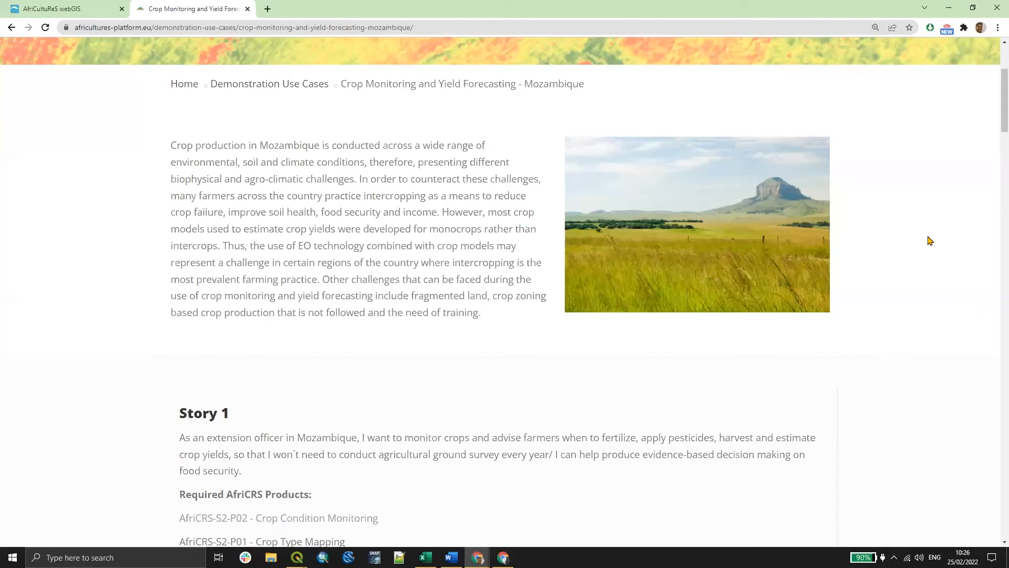
- Scroll through Story 2 and its embedded webGIS map
scroll(913, 220, down, 10)
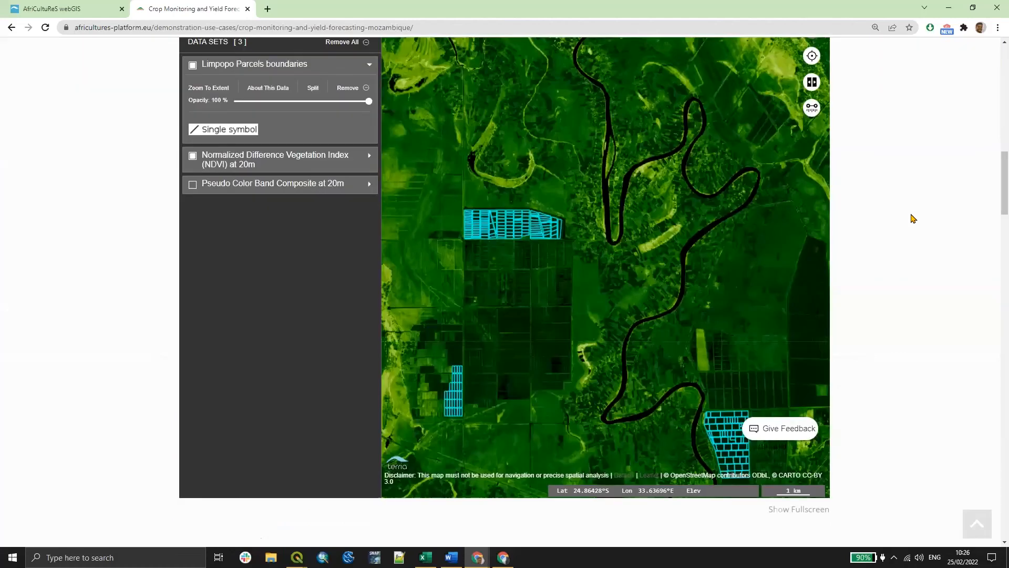
scroll(914, 220, down, 8)
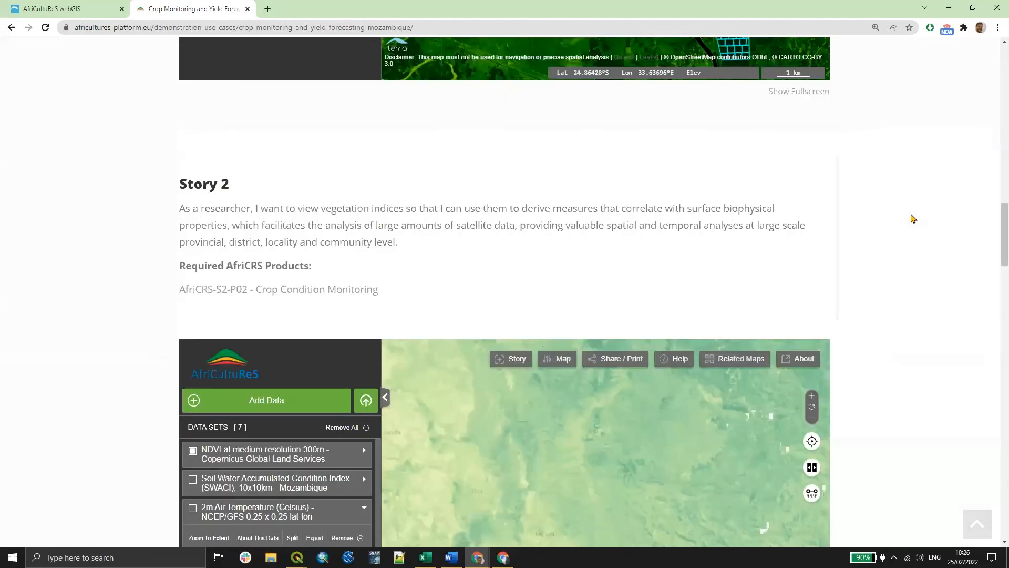
scroll(928, 157, down, 2)
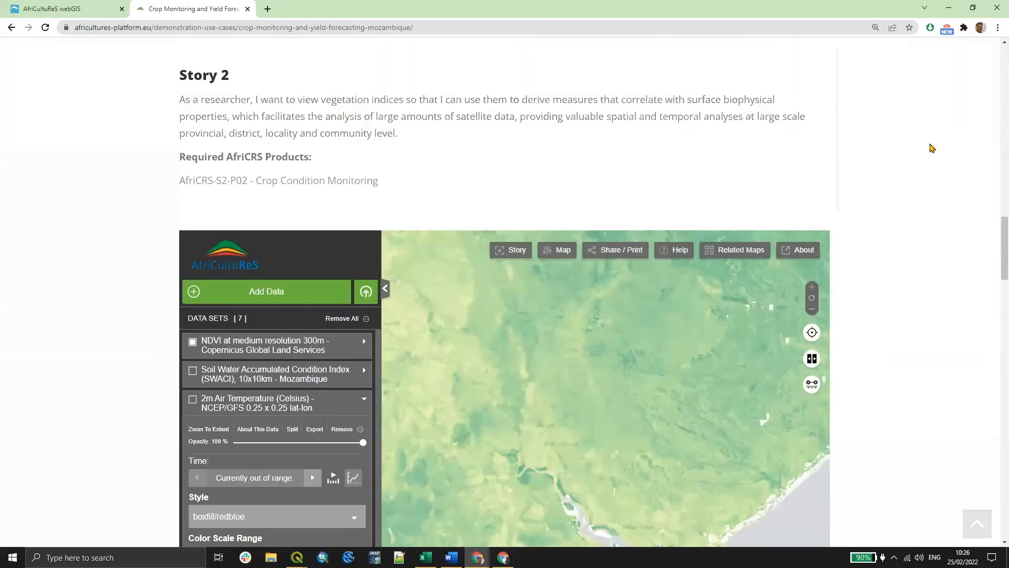
scroll(931, 148, down, 10)
click(46, 28)
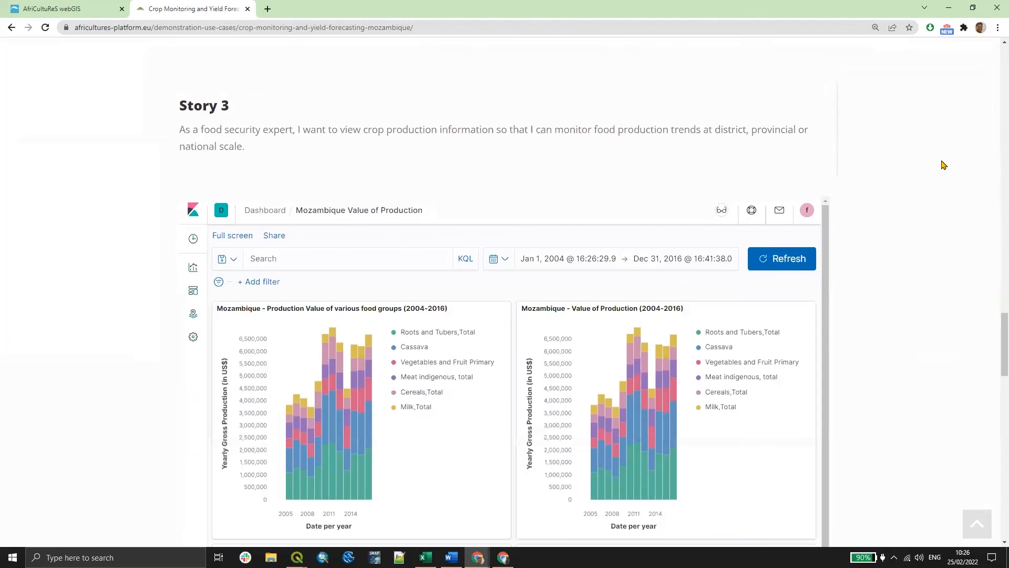
- Examine the Story 3 Mozambique Value of Production dashboard charts
scroll(943, 165, down, 2)
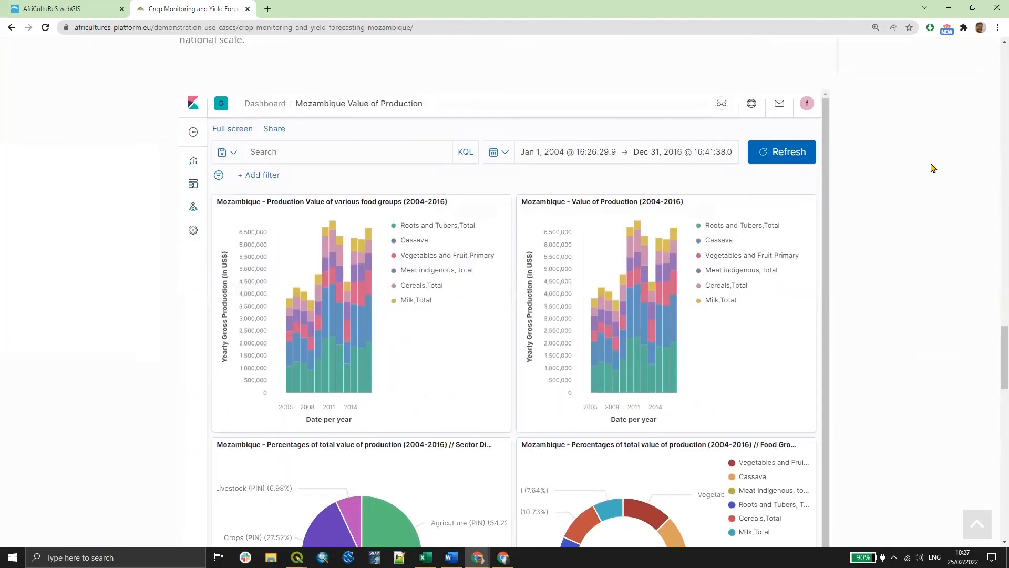
scroll(895, 189, up, 1)
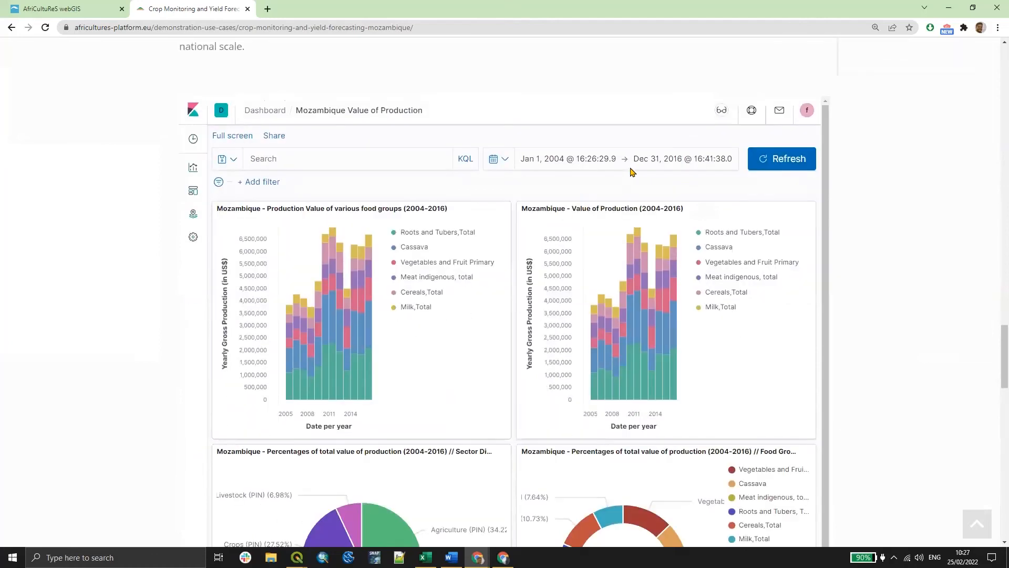
scroll(929, 194, down, 1)
scroll(931, 194, up, 1)
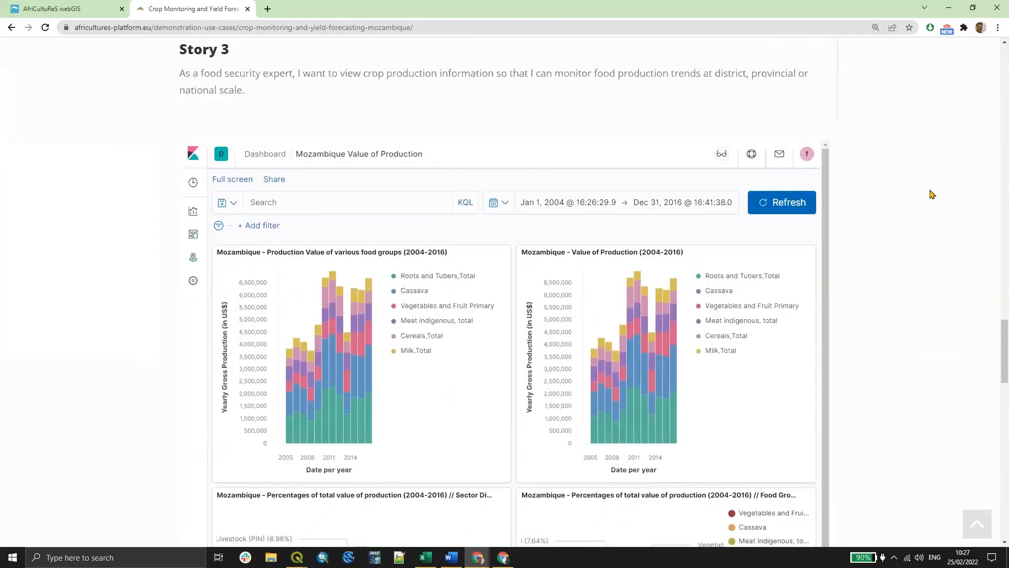
scroll(556, 250, up, 1)
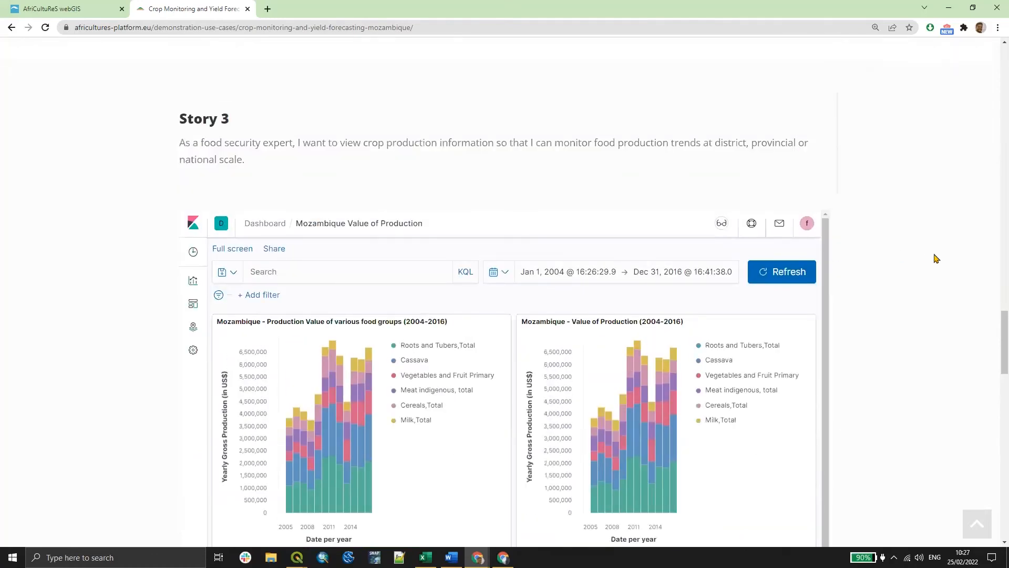
scroll(948, 262, down, 2)
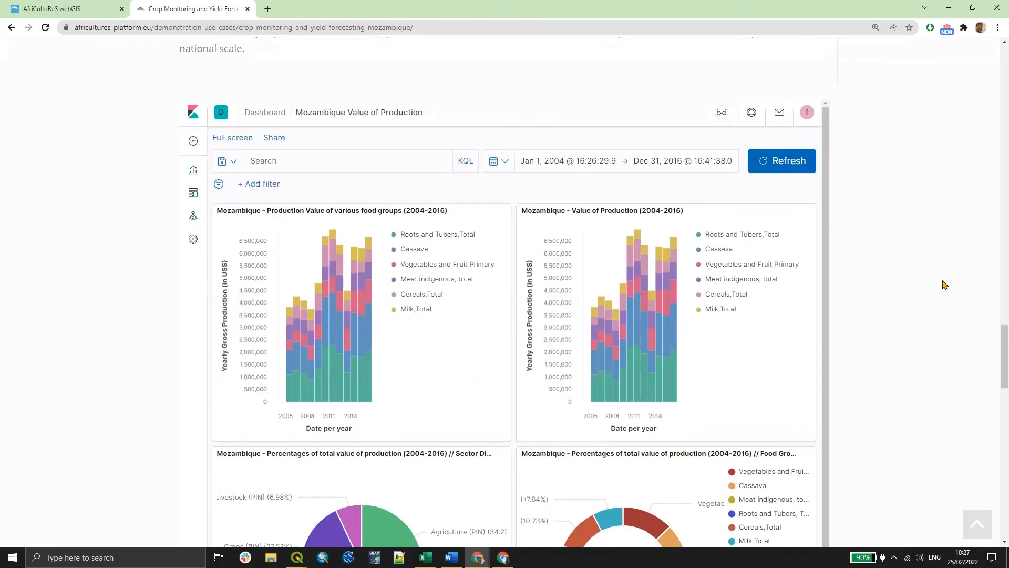
scroll(945, 284, down, 2)
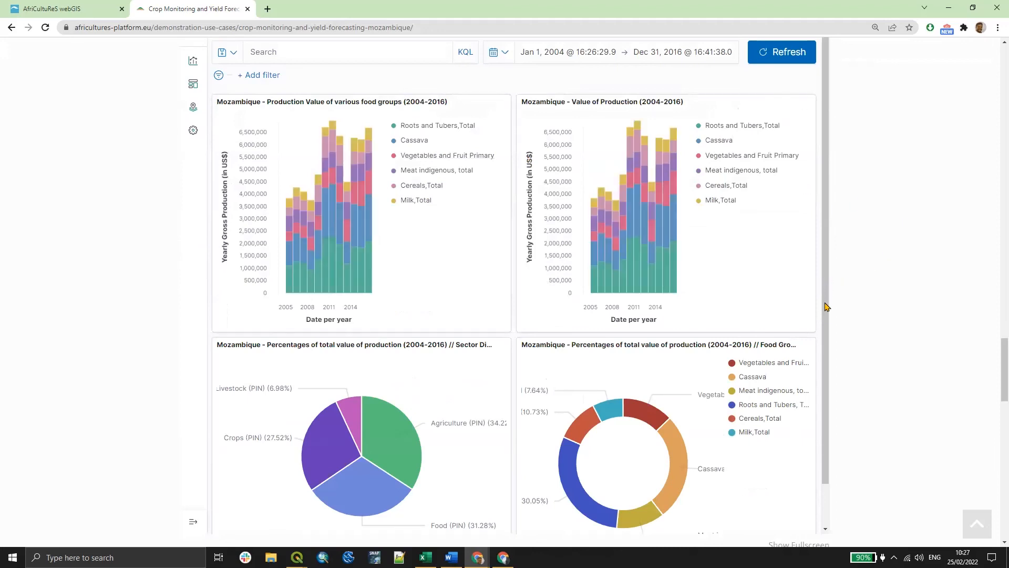
scroll(488, 309, down, 1)
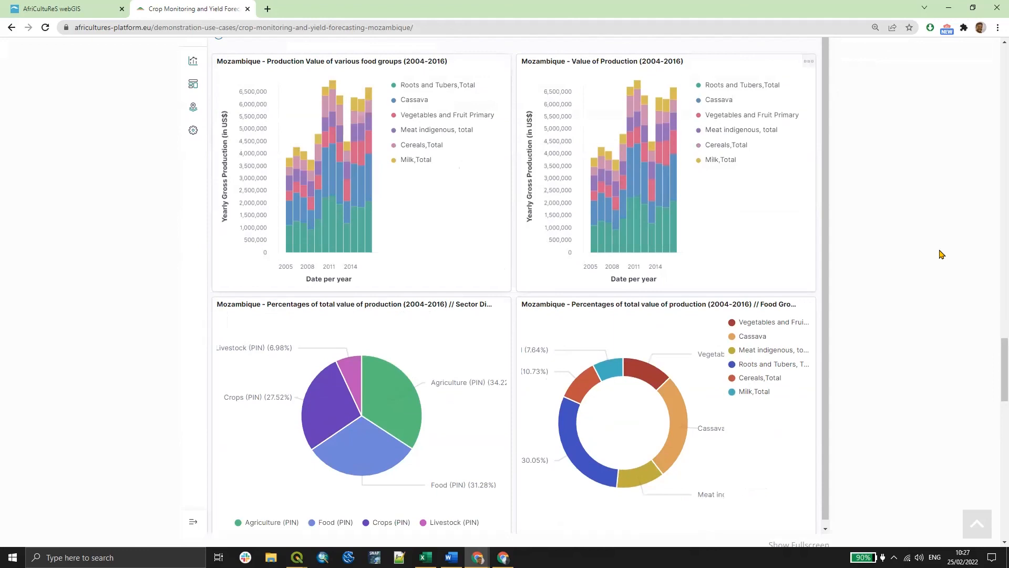
scroll(941, 254, up, 2)
scroll(941, 254, up, 3)
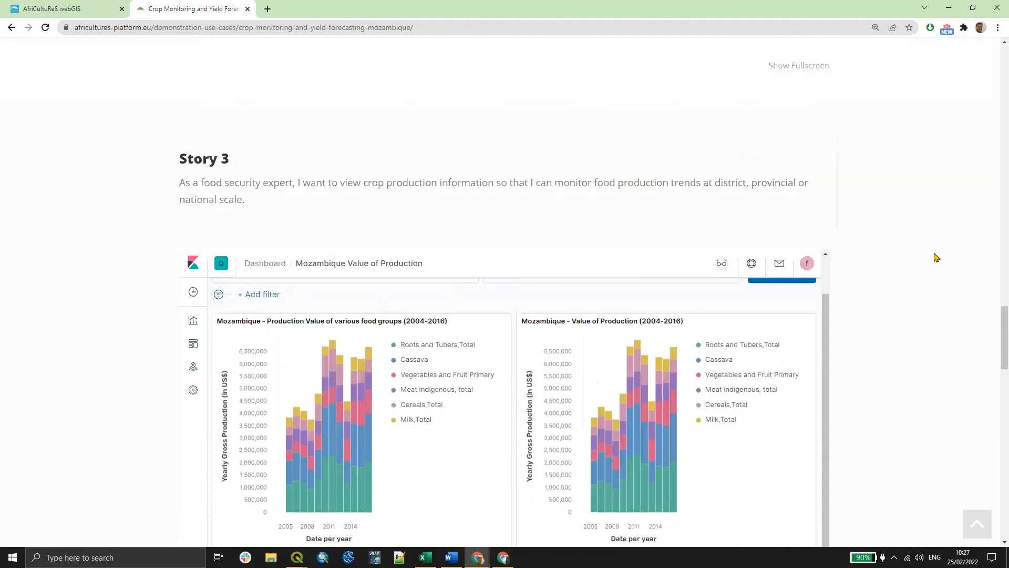
- Scroll back and forth over the Story 3 dashboard's bar and pie charts and the start of Story 4
scroll(939, 256, down, 4)
scroll(935, 257, down, 5)
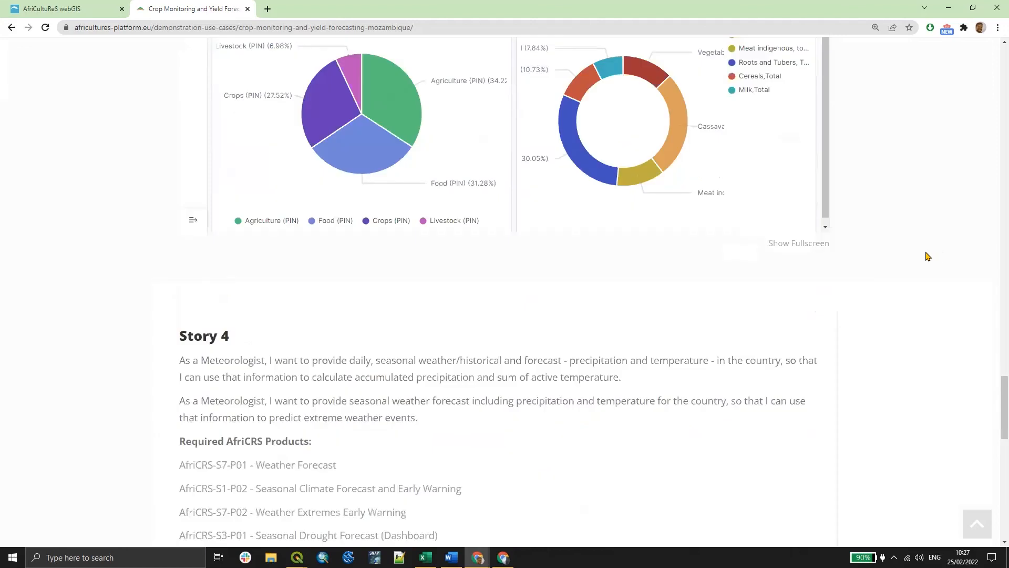
scroll(928, 256, up, 5)
scroll(928, 256, up, 4)
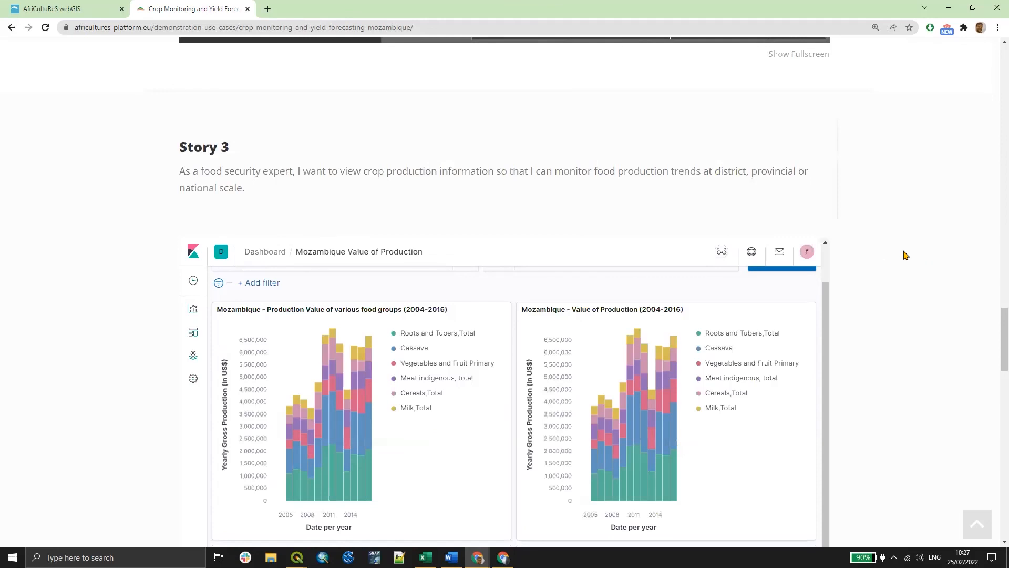
scroll(906, 256, up, 2)
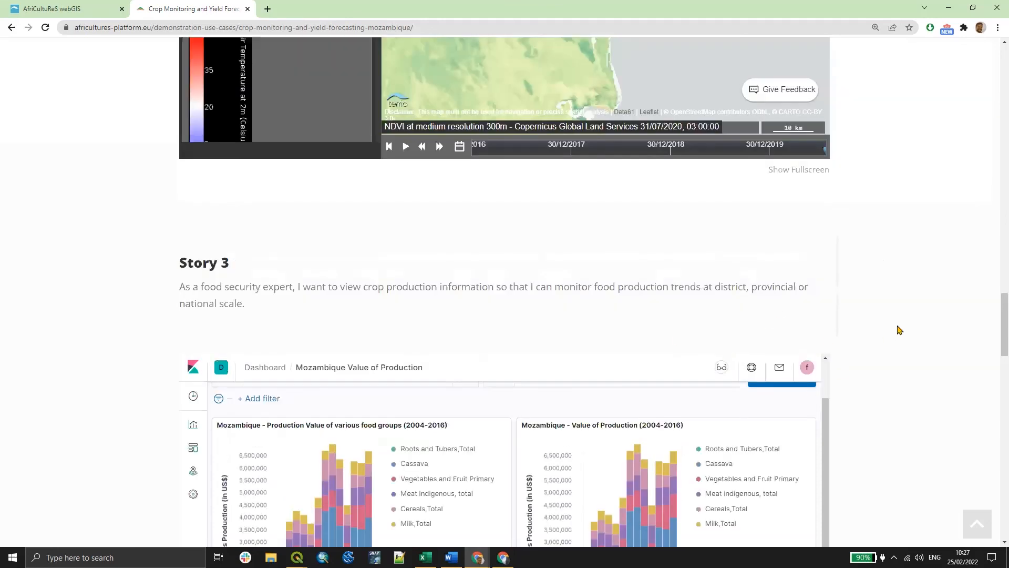
scroll(914, 325, down, 2)
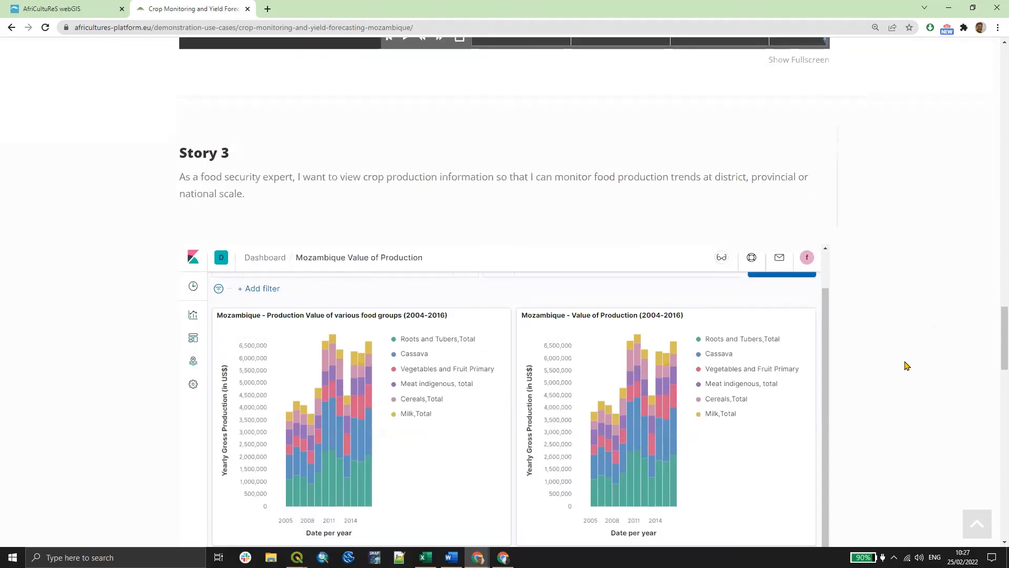
scroll(894, 332, down, 1)
scroll(897, 331, down, 4)
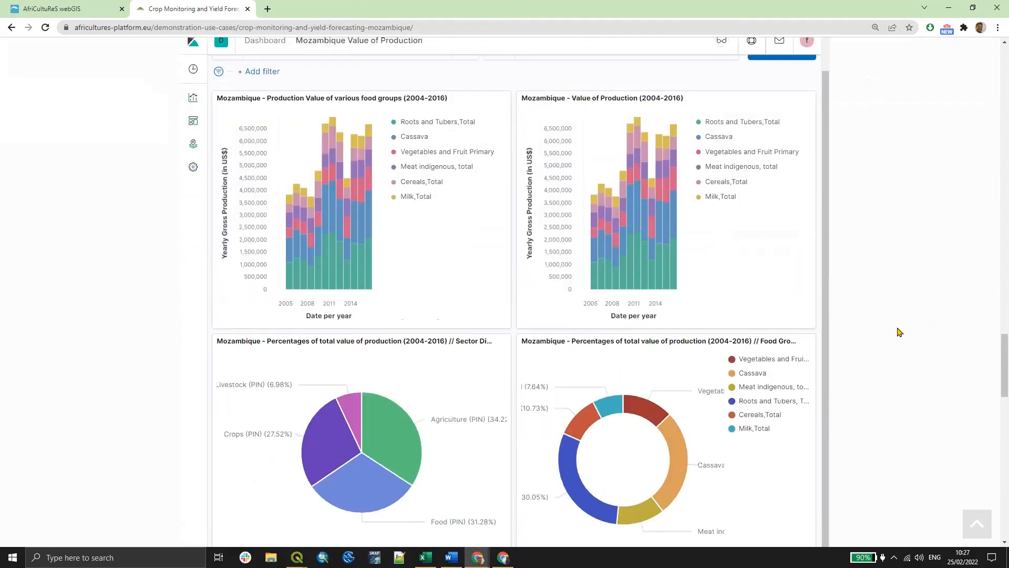
scroll(894, 330, down, 4)
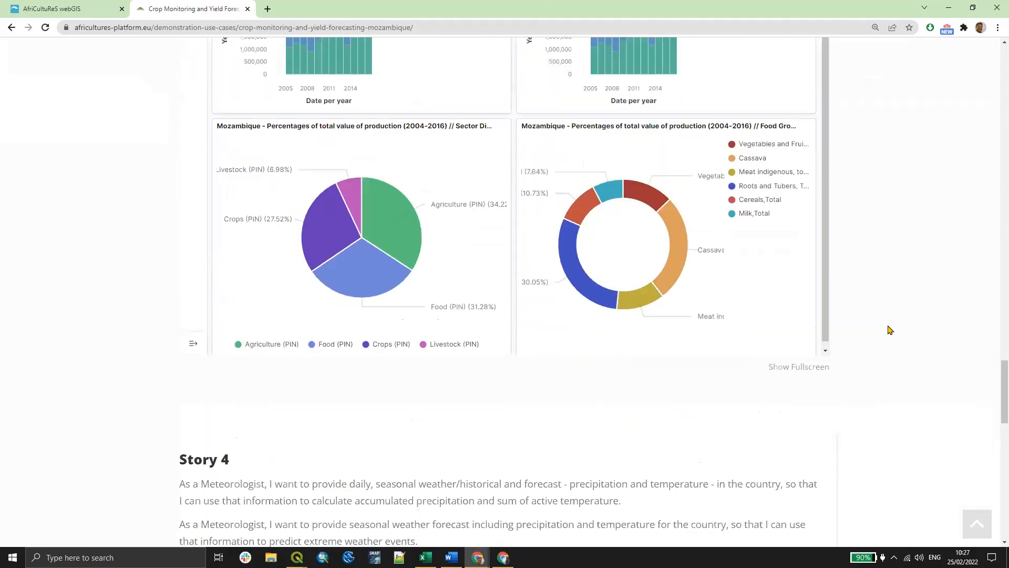
scroll(901, 334, up, 4)
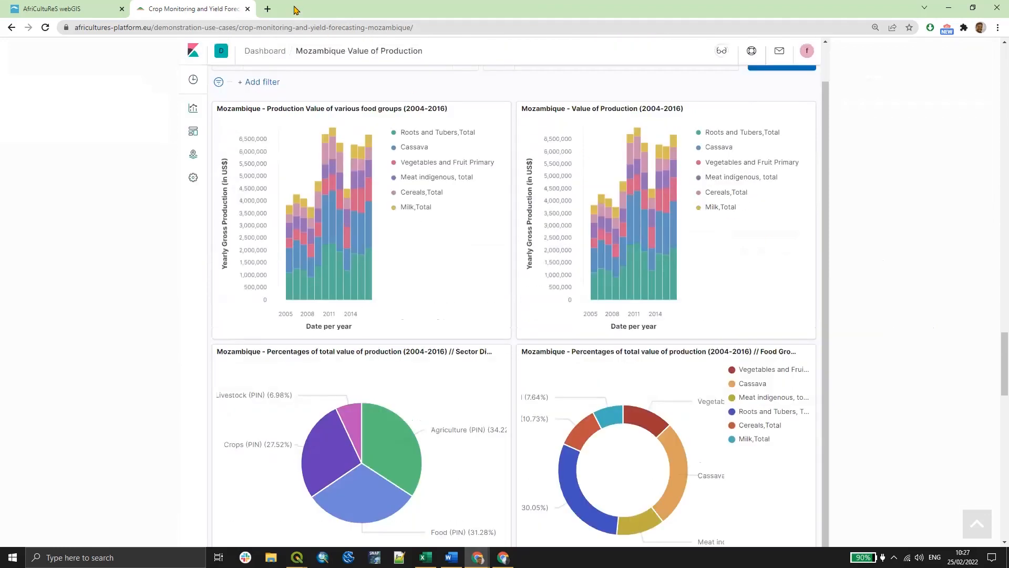
- Open the africultures-platform.eu home page in a new browser tab
click(267, 8)
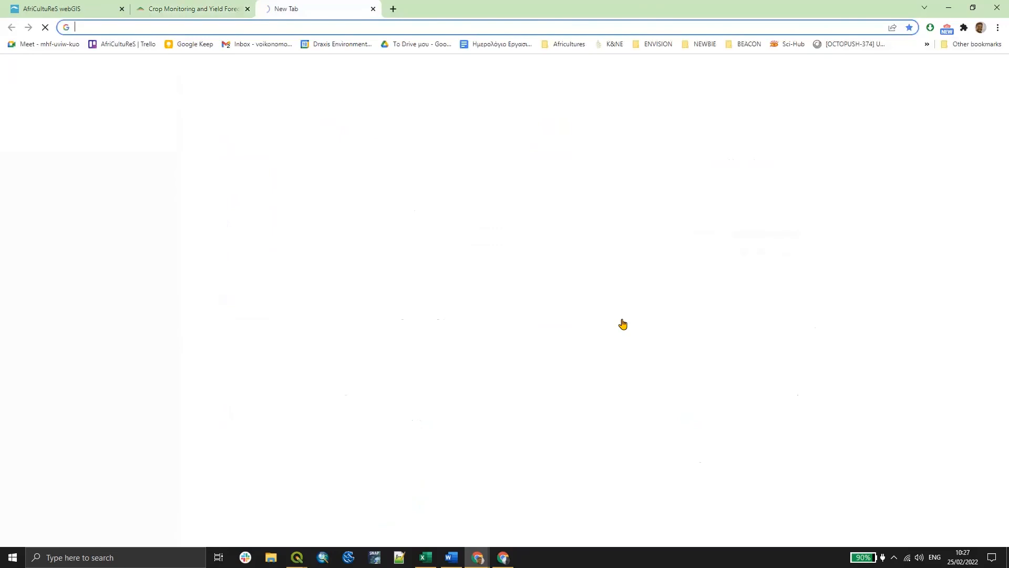
text(africultures-platform.eu)
key(Return)
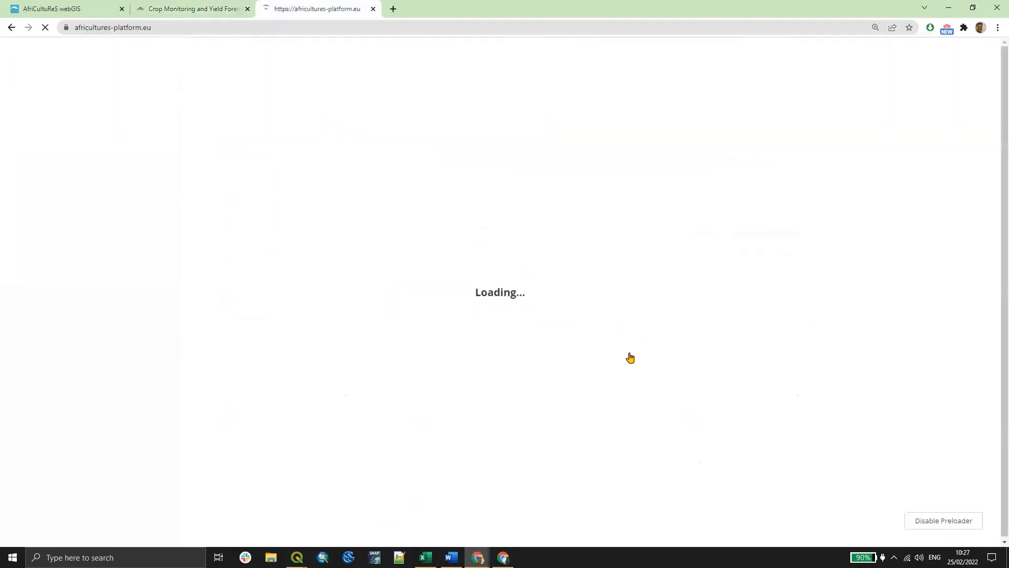